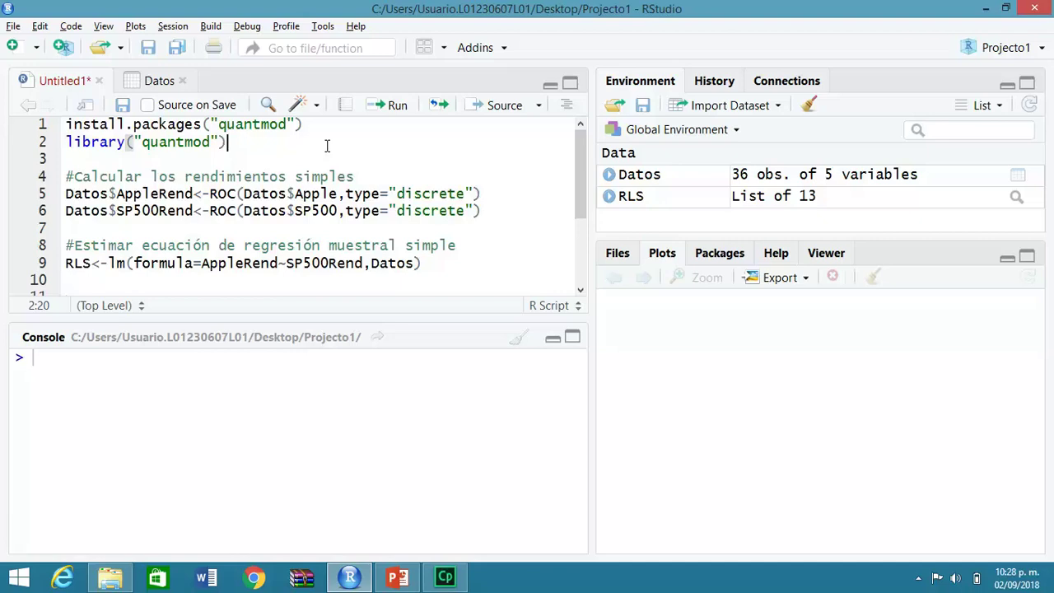
Review the Datos table and the script lines that load quantmod, calculate the simple returns and estimate the RLS regression.
left_click(159, 83)
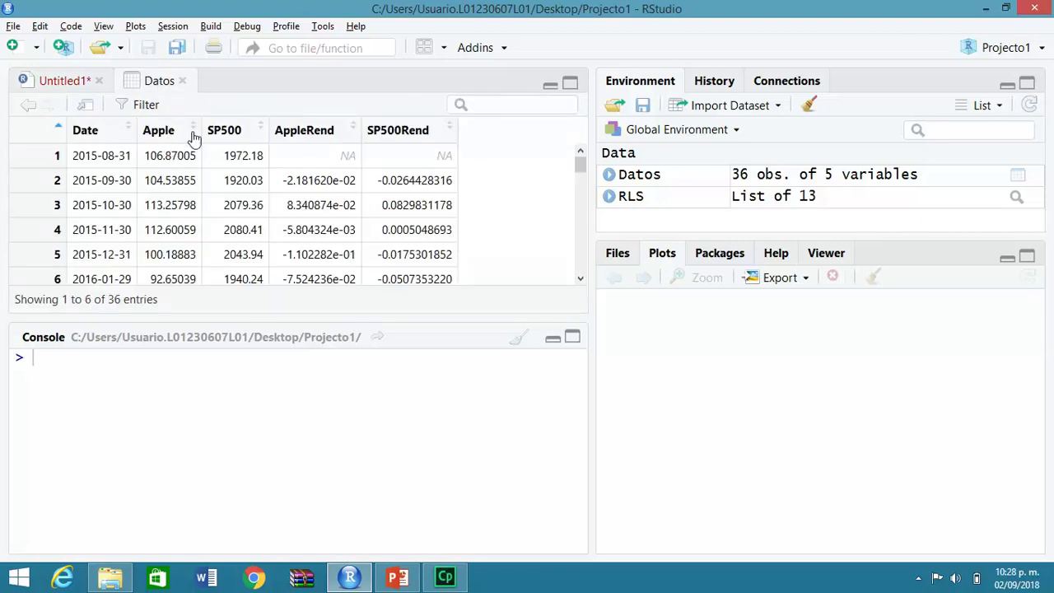
left_click(61, 82)
left_click(204, 163)
left_click_drag(269, 143, 121, 141)
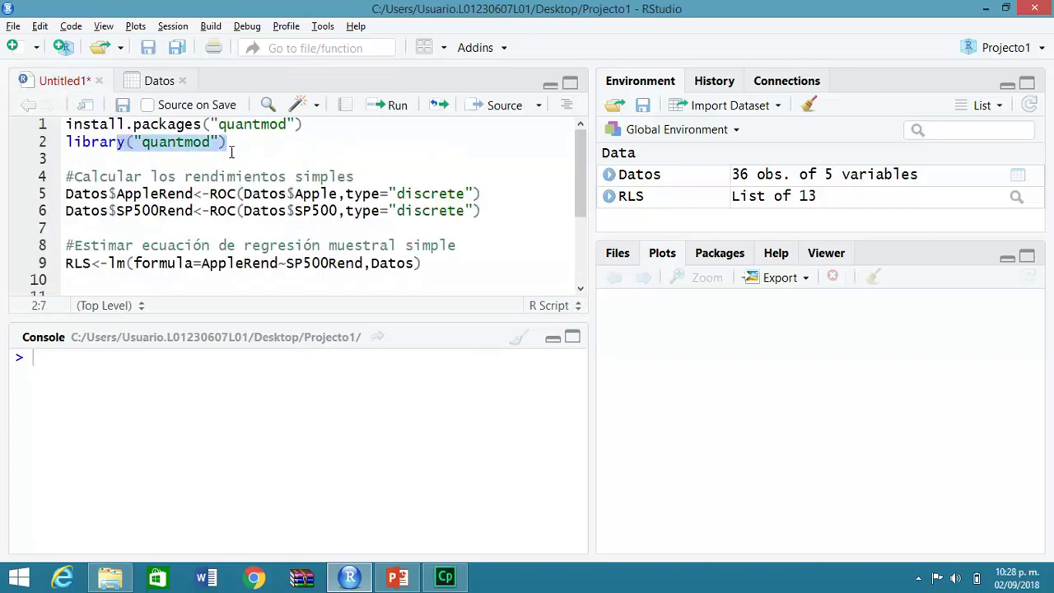
left_click_drag(520, 211, 65, 176)
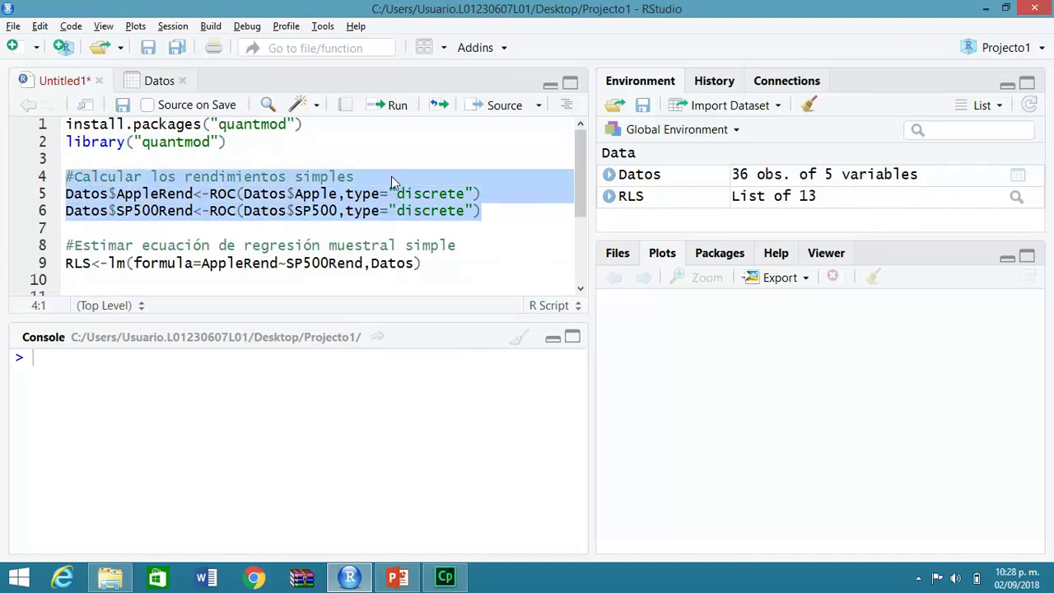
left_click(156, 82)
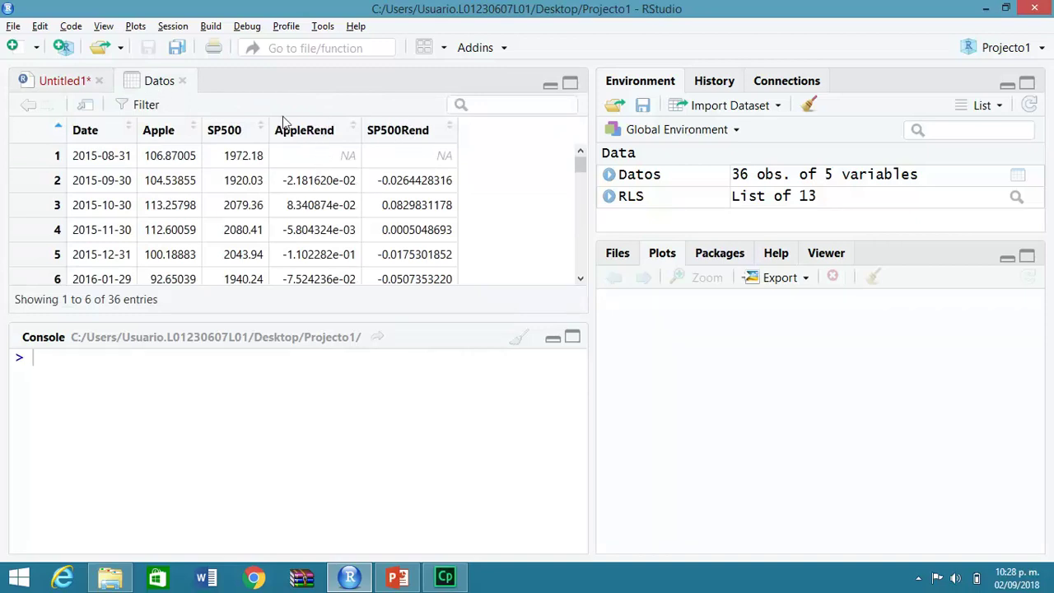
left_click(37, 87)
left_click(208, 286)
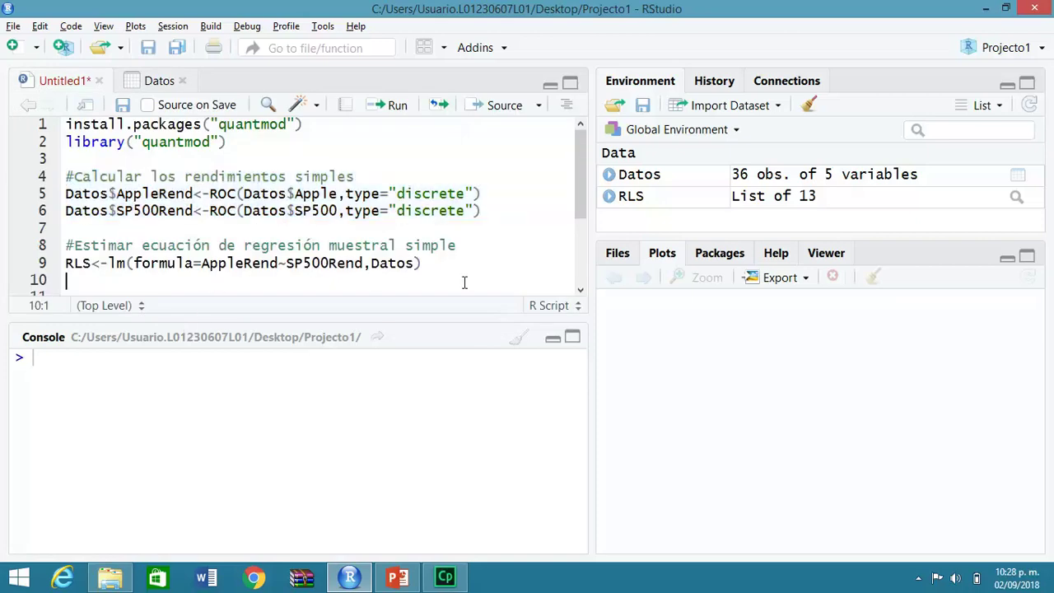
left_click_drag(482, 274, 33, 252)
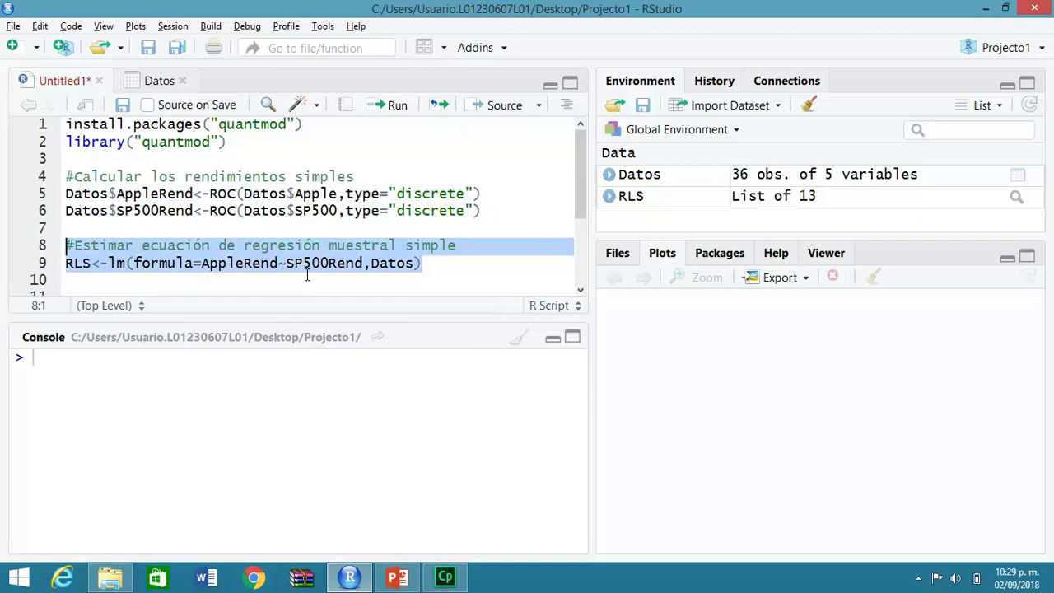
left_click(344, 278)
left_click_drag(344, 278, 5, 255)
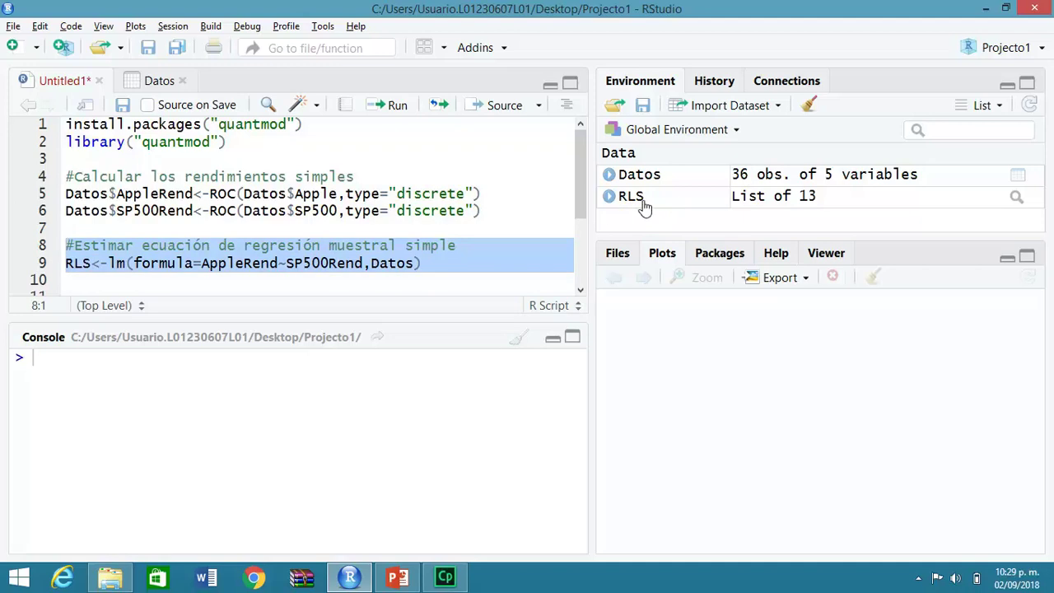
Add summary(RLS) on line 10 of the script, below the lm regression, and run only that line.
left_click(490, 260)
key("Return")
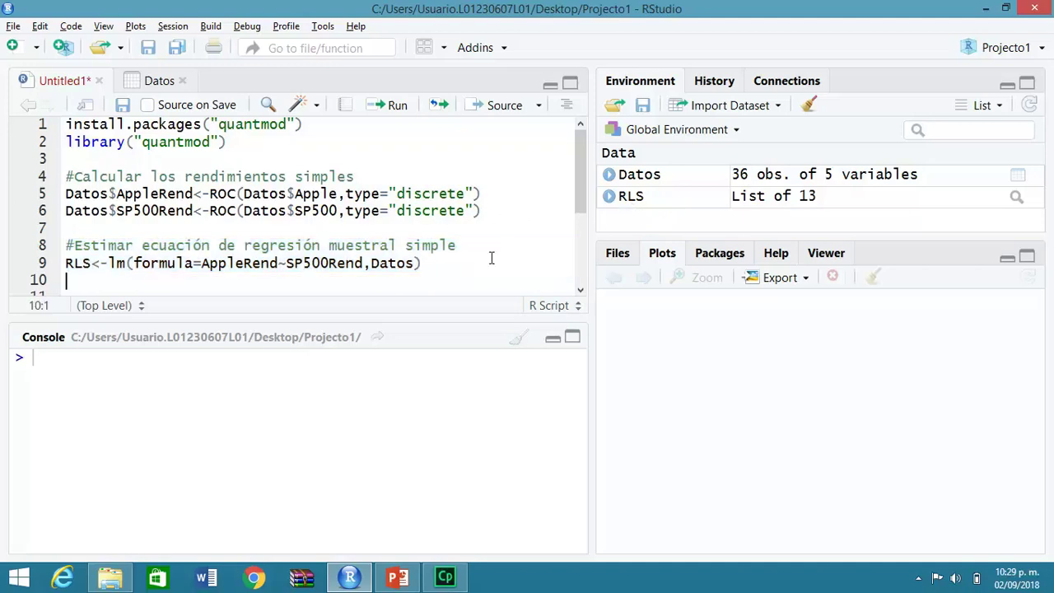
type("sum")
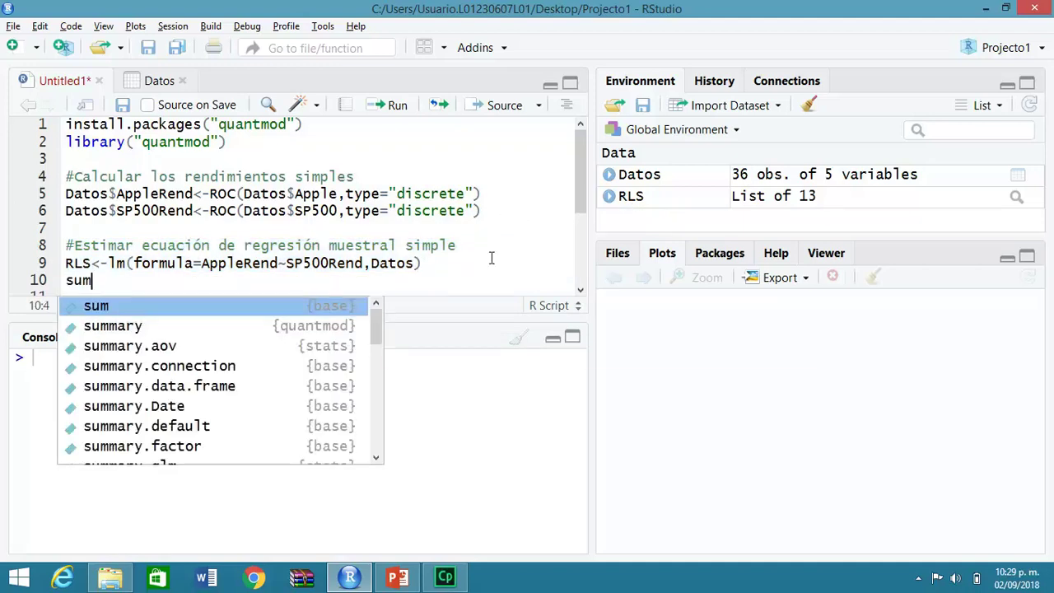
type("mary(RS")
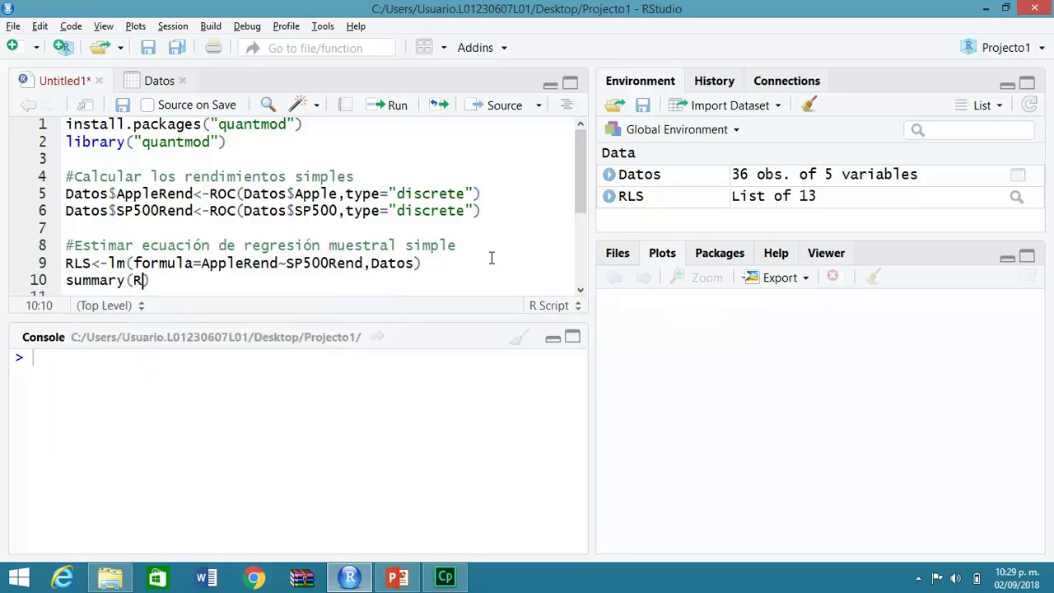
key("BackSpace")
type("LS")
left_click_drag(173, 280, 65, 280)
left_click(391, 111)
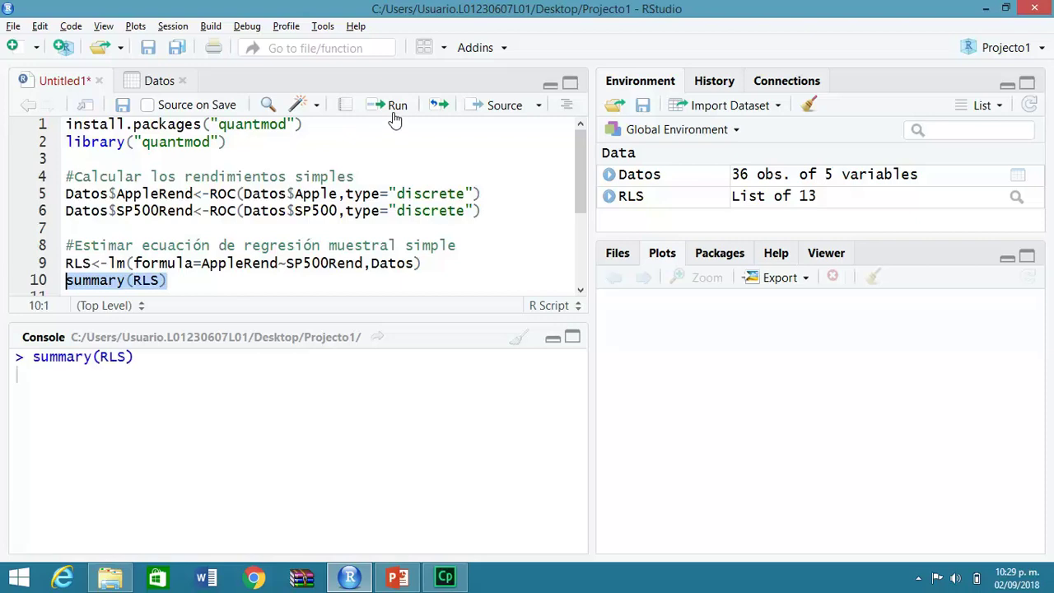
Enlarge the console and examine the regression summary's residual standard error, multiple R-squared and F-statistic.
mouse_move(465, 317)
left_mouse_down()
mouse_move(466, 287)
mouse_move(466, 309)
left_mouse_up()
left_click_drag(578, 194, 580, 239)
left_click_drag(390, 311, 393, 262)
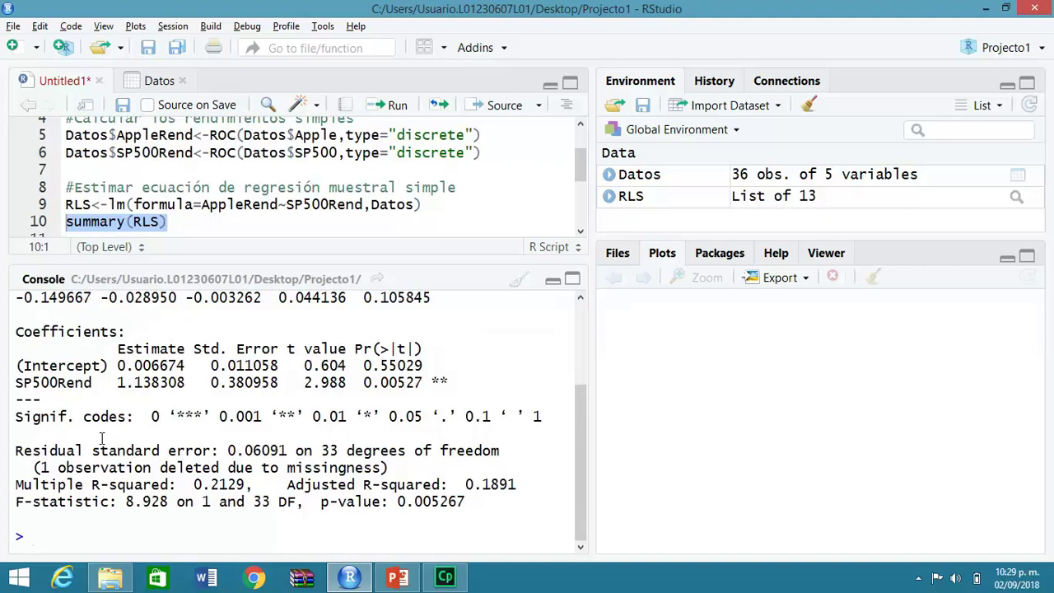
left_click_drag(288, 450, 15, 449)
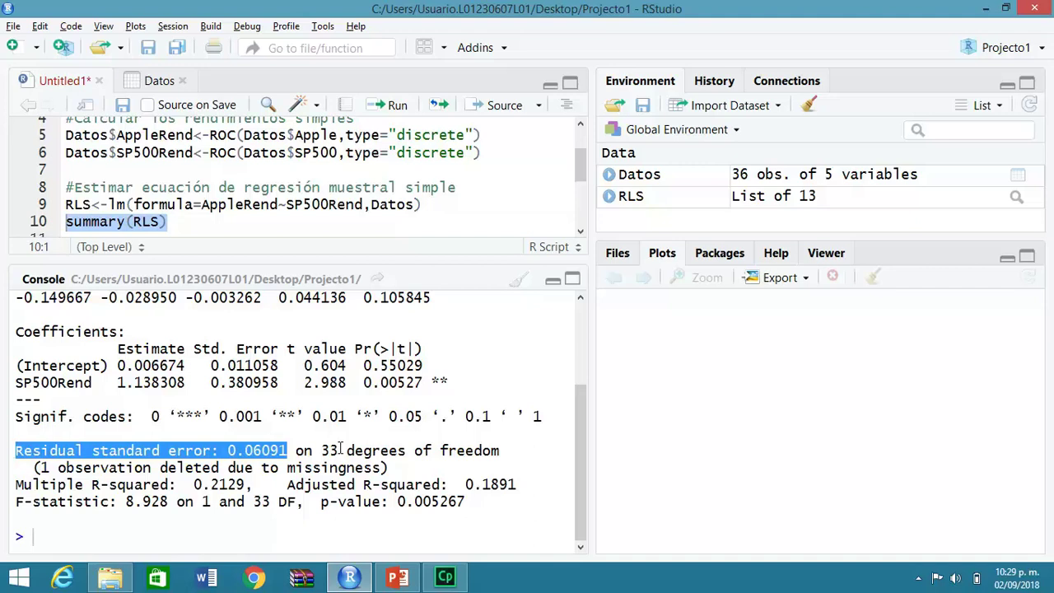
left_click(301, 449)
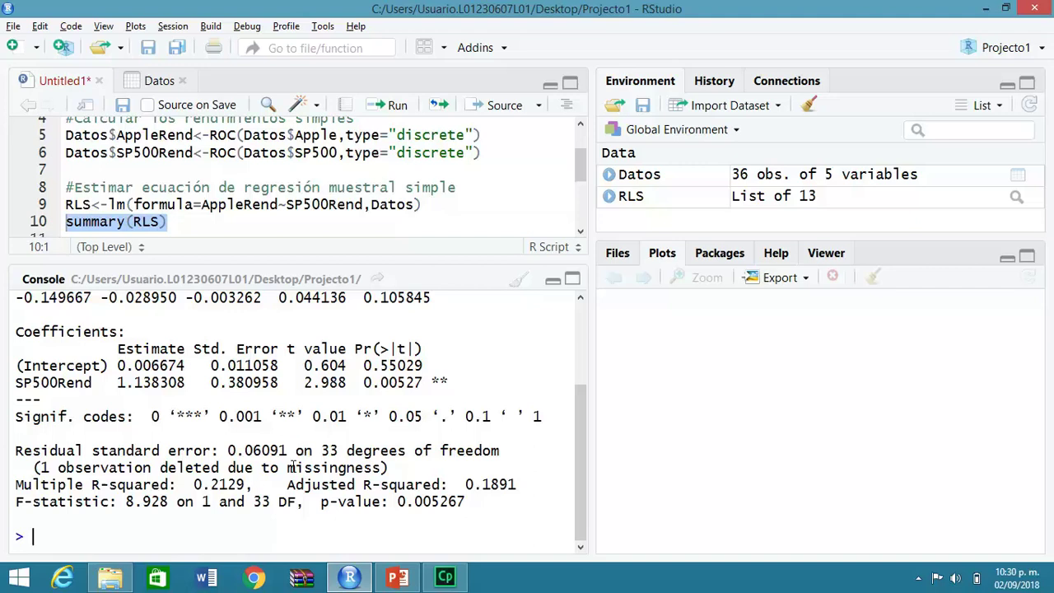
left_click_drag(244, 484, 16, 486)
left_click(202, 487)
left_click_drag(247, 484, 193, 484)
left_click(239, 484)
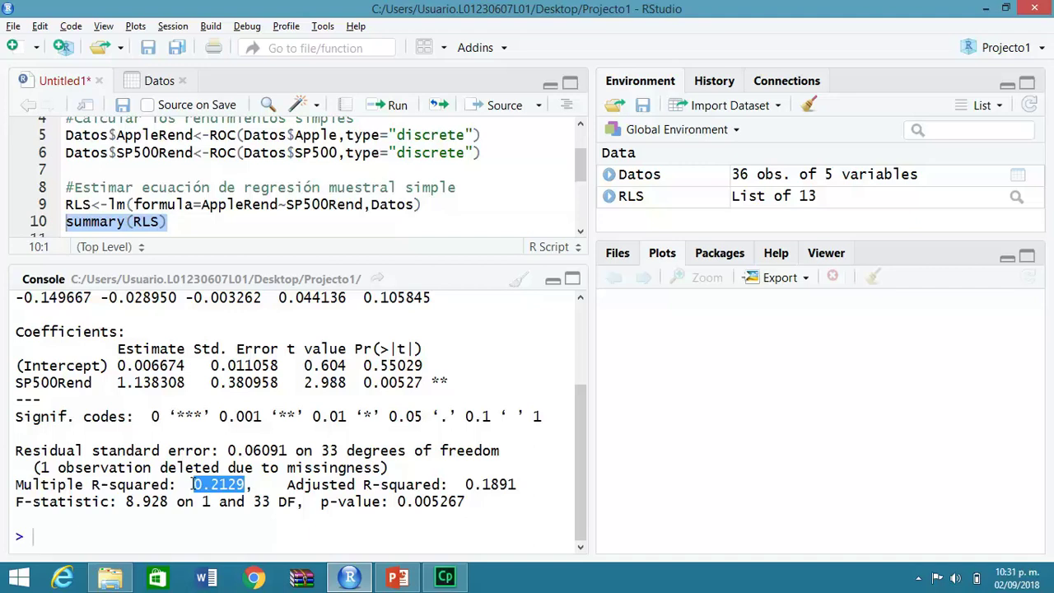
left_click_drag(170, 502, 21, 505)
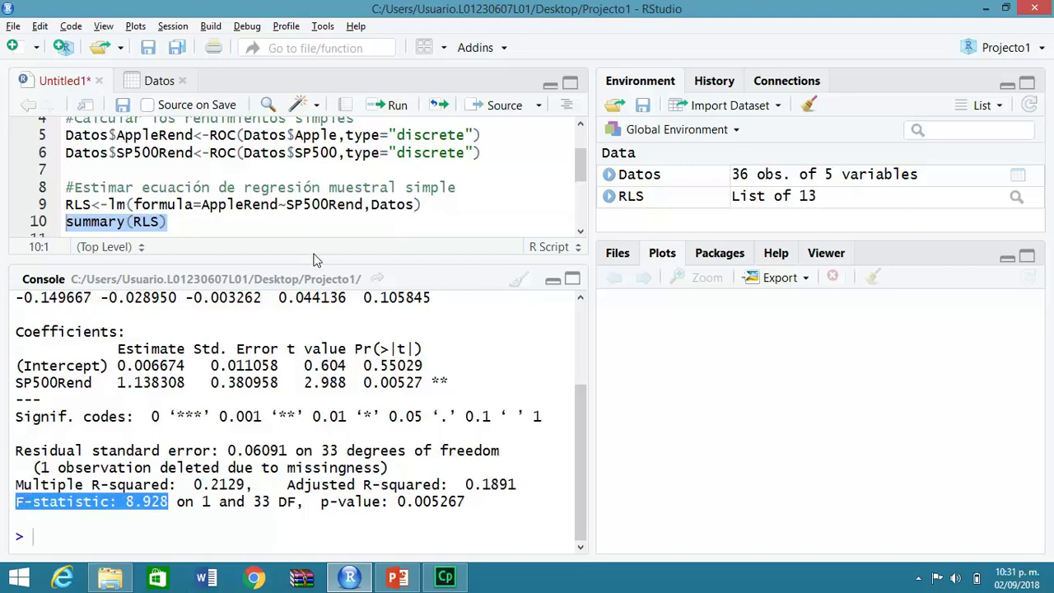
Write the null hypothesis on line 12 of the script: "Ho: El modelo no es bueno para explicar a Y (B1=0)".
left_click(320, 233)
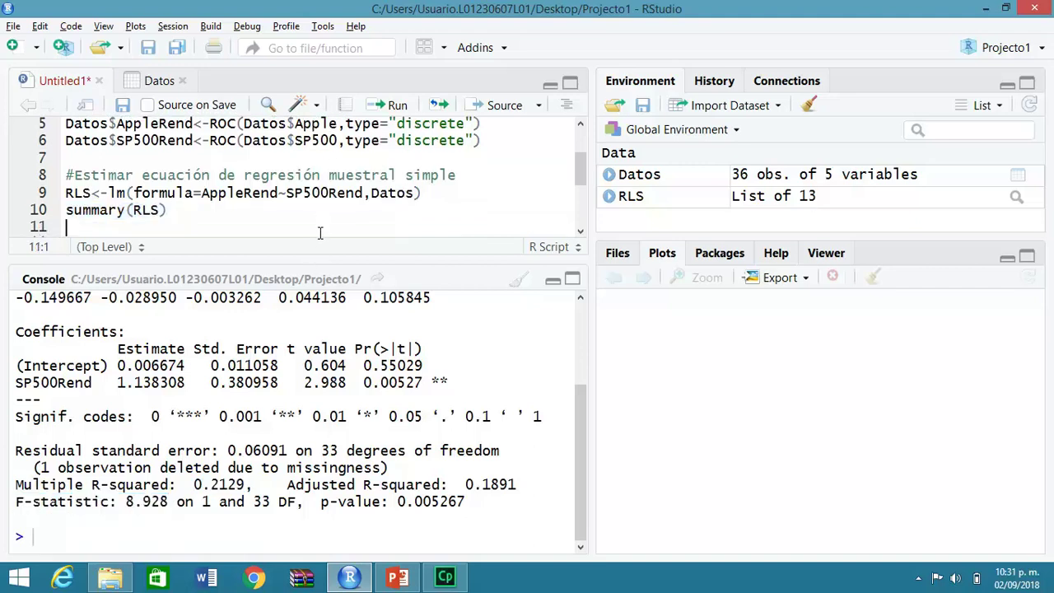
key("Return")
type("Ho: ")
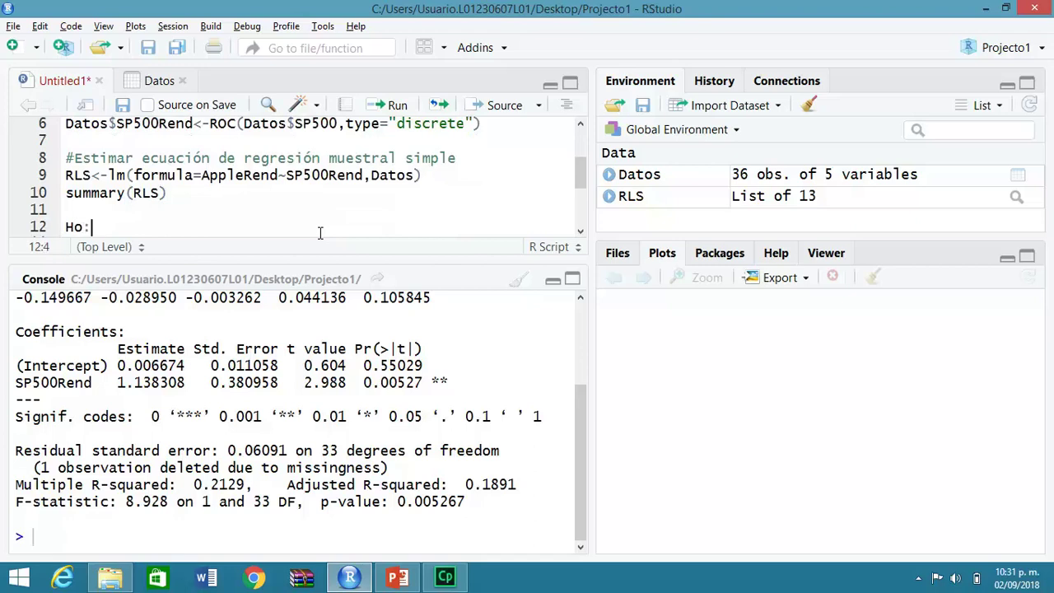
type("El modelo no es uen")
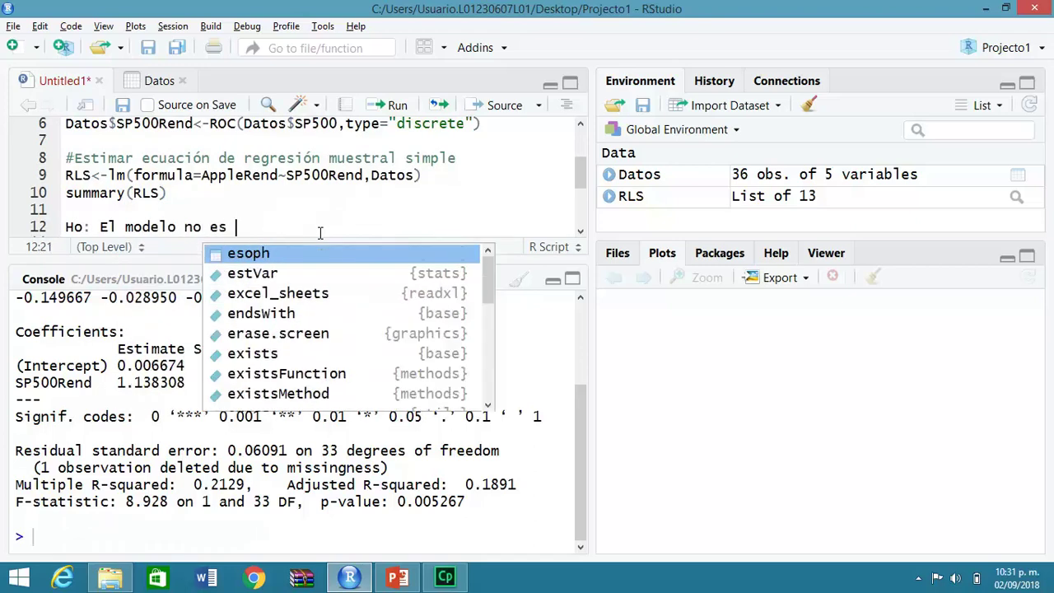
key("BackSpace")
key("BackSpace")
key("BackSpace")
type("bueno pa")
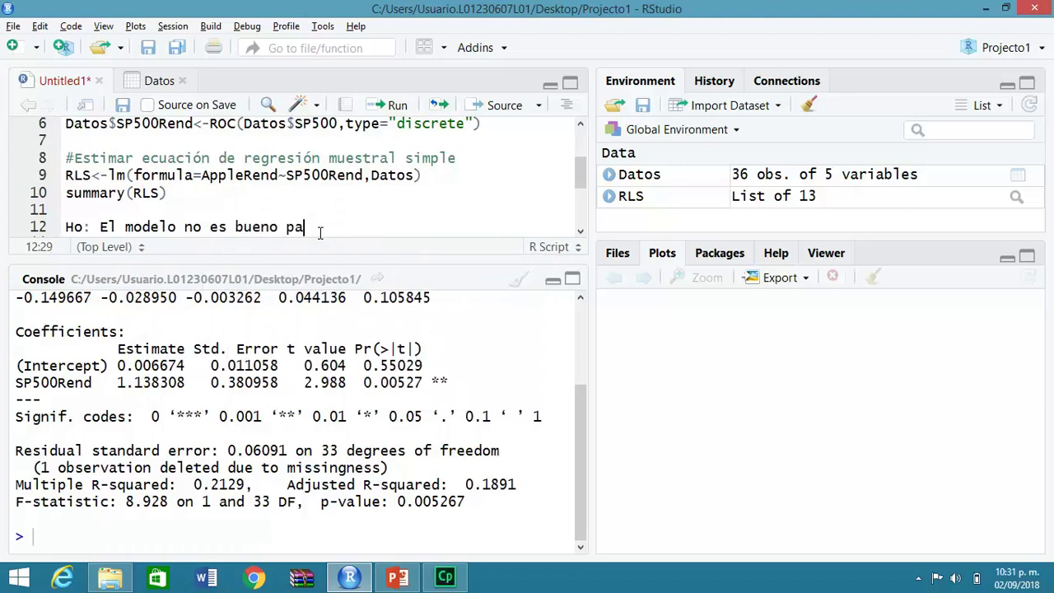
type("ra explicar a ")
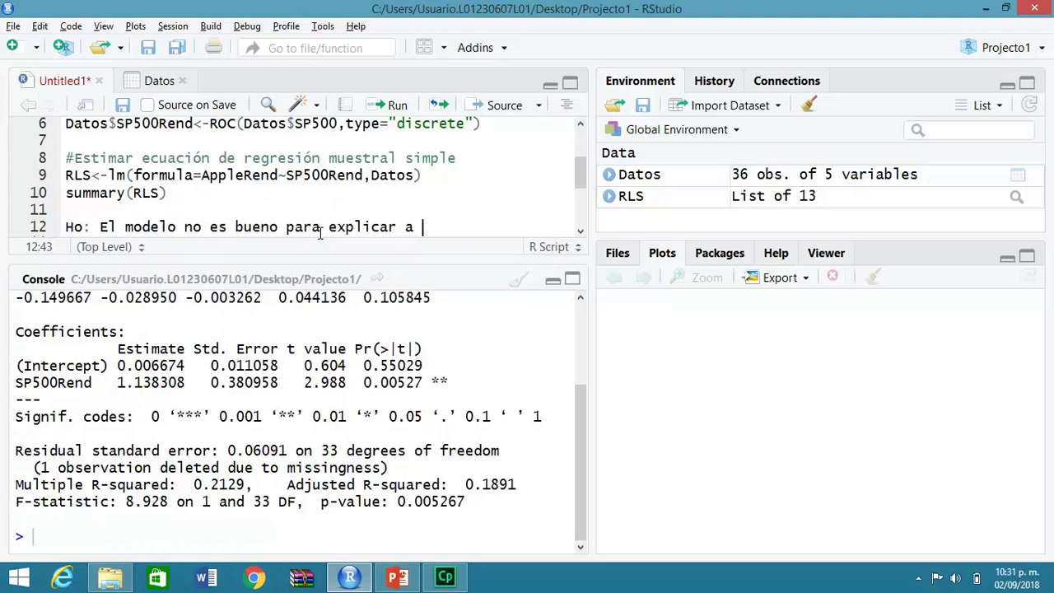
type("Y (B1=0")
key("Delete")
type(")")
key("Return")
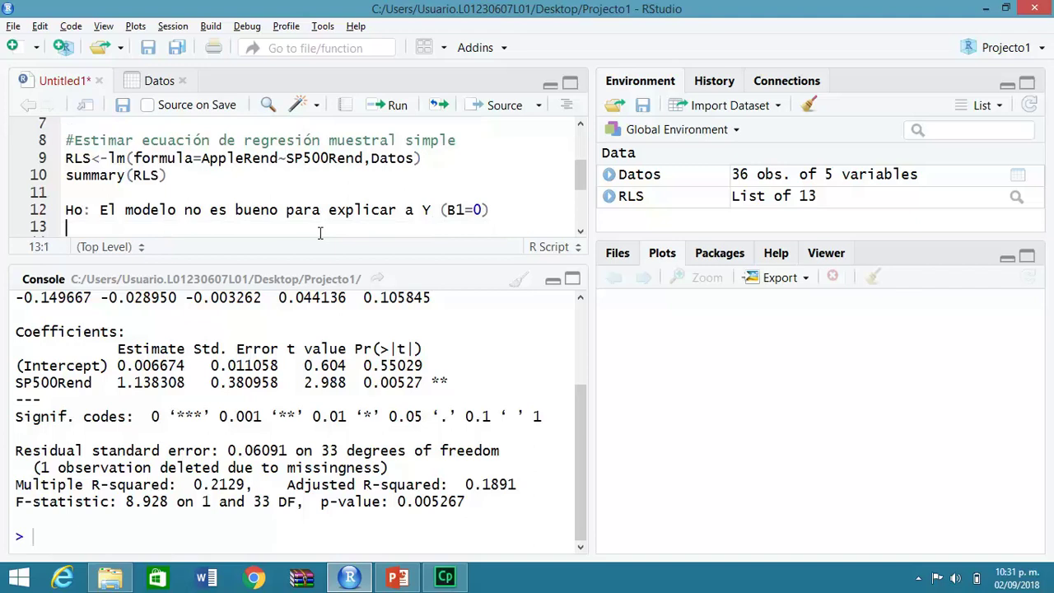
Write the alternative hypothesis on line 13: "Ha: El modelo si es bueno apra explicar a Y (B1dif0)".
type("Ha: El modelo si e")
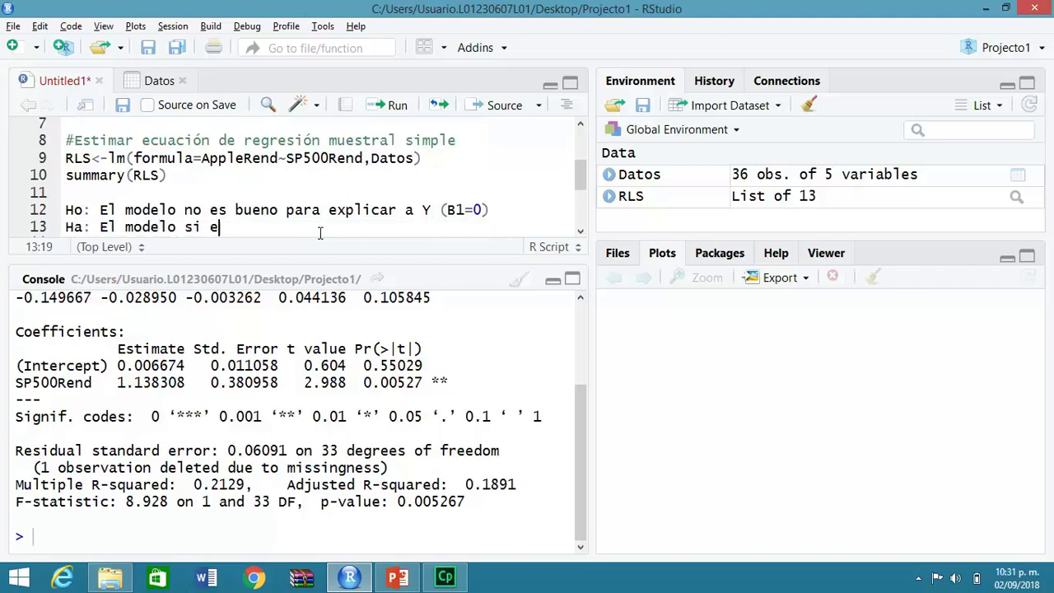
type("s bueno apra explica")
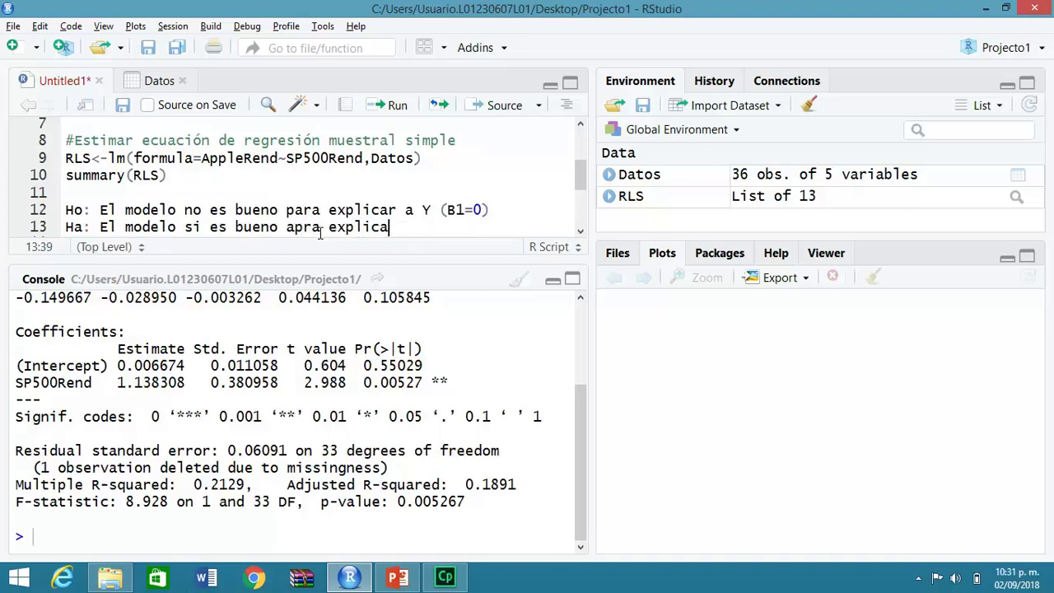
type("r a Y")
type("dif0")
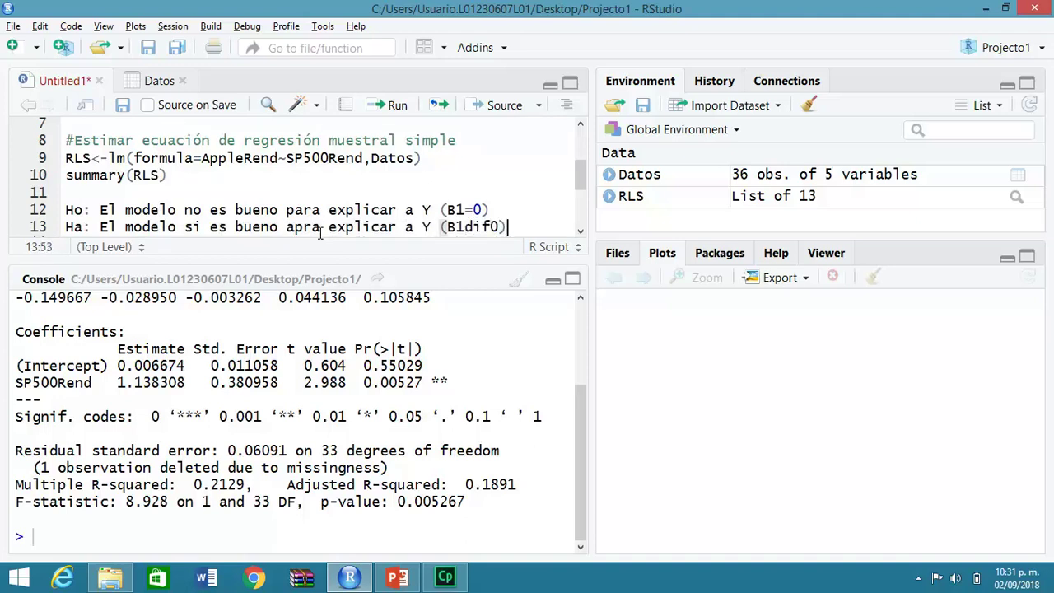
key("Return")
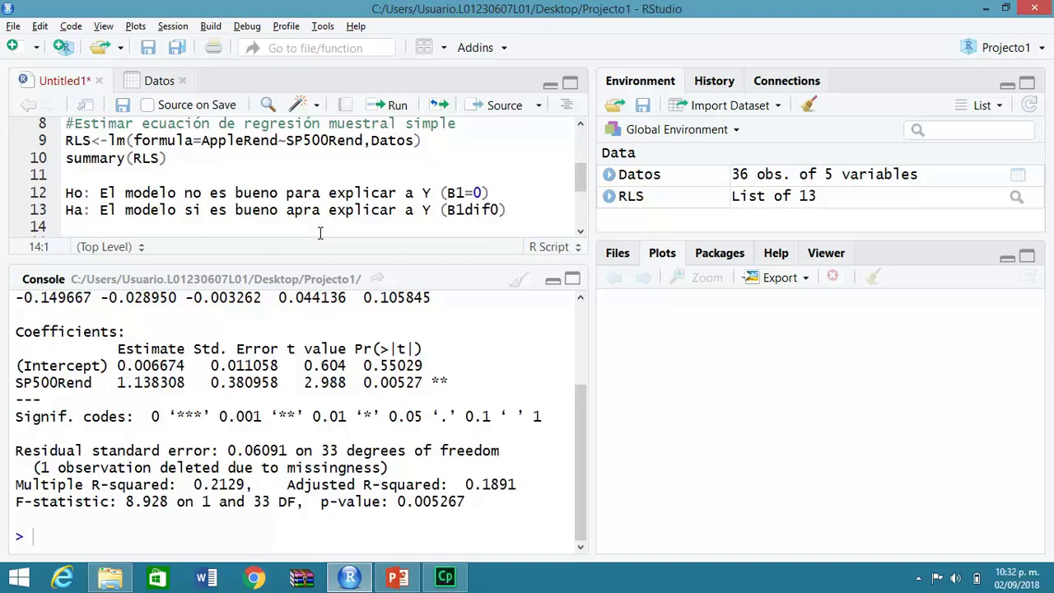
Note the calculated F statistic on line 15 as "Fcalcuada = 8.928", leaving a blank line before and after it.
key("Return")
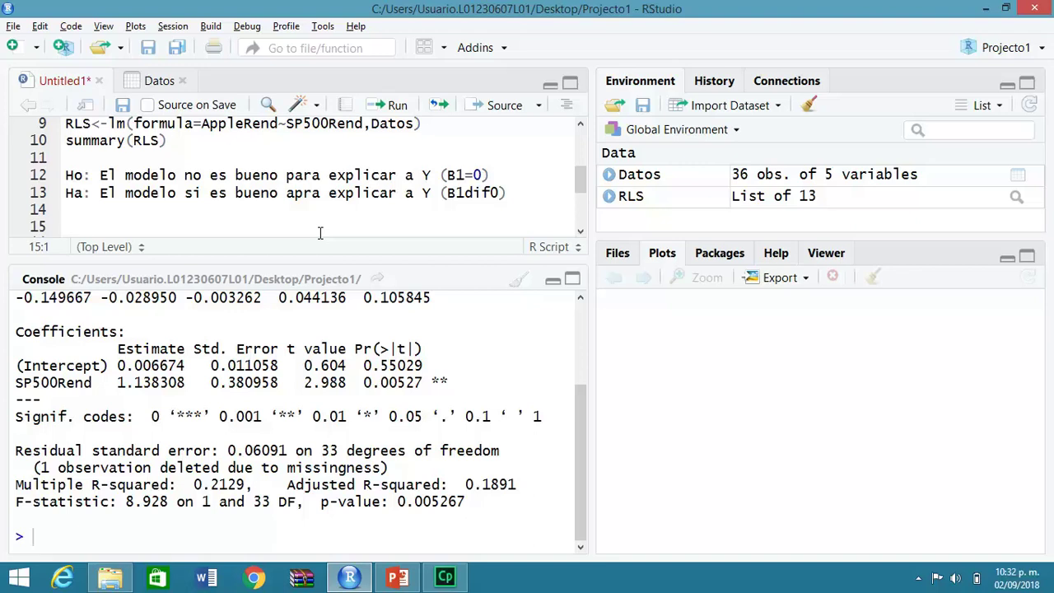
type("Fcalcau")
key("BackSpace")
key("BackSpace")
type("uada =")
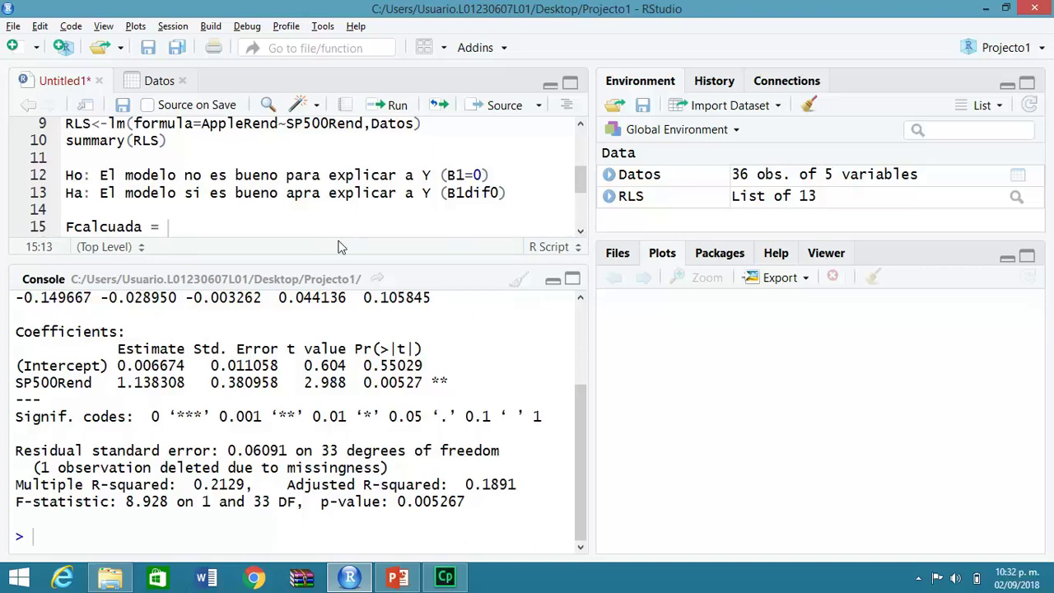
type("8.928")
key("Return")
key("Return")
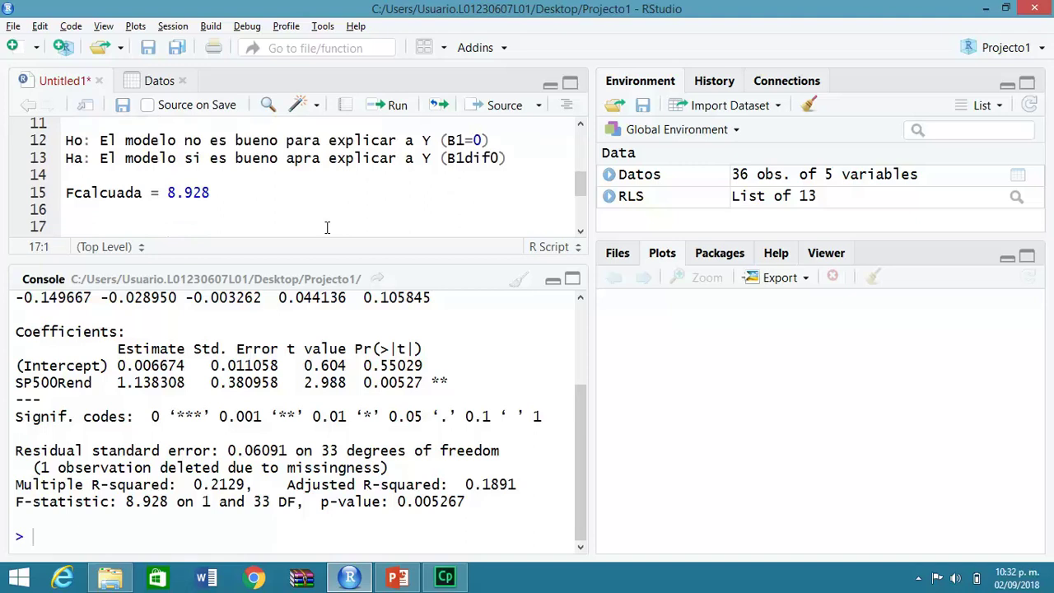
Write the opening of the decision rule on line 17: "Rechazar Ho a favor de Ha sigma(".
type("Reg")
key("BackSpace")
key("BackSpace")
type("echass")
key("BackSpace")
key("BackSpace")
type("zar Ho")
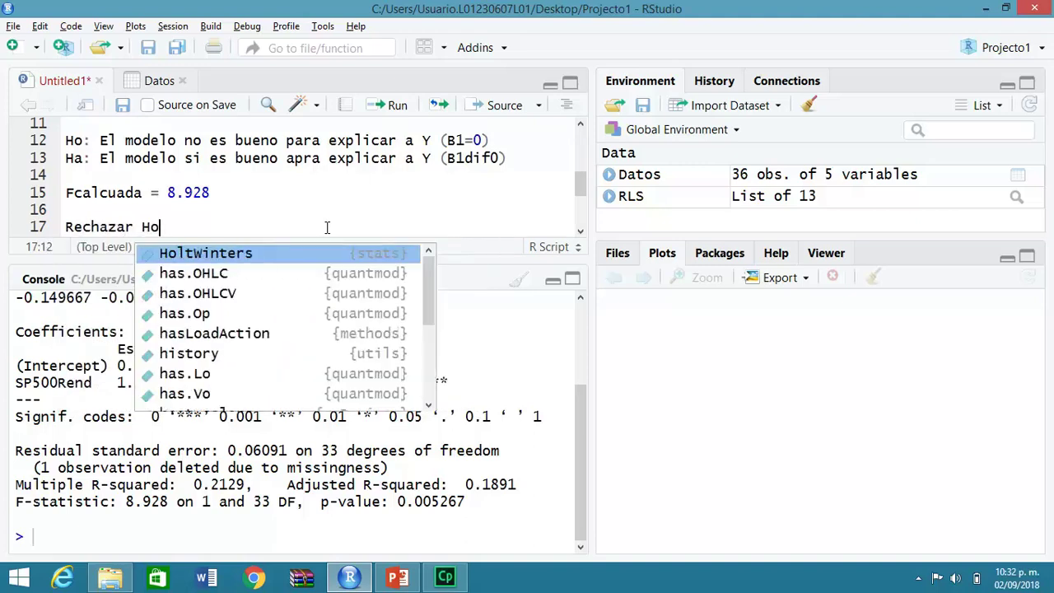
type(" a favor")
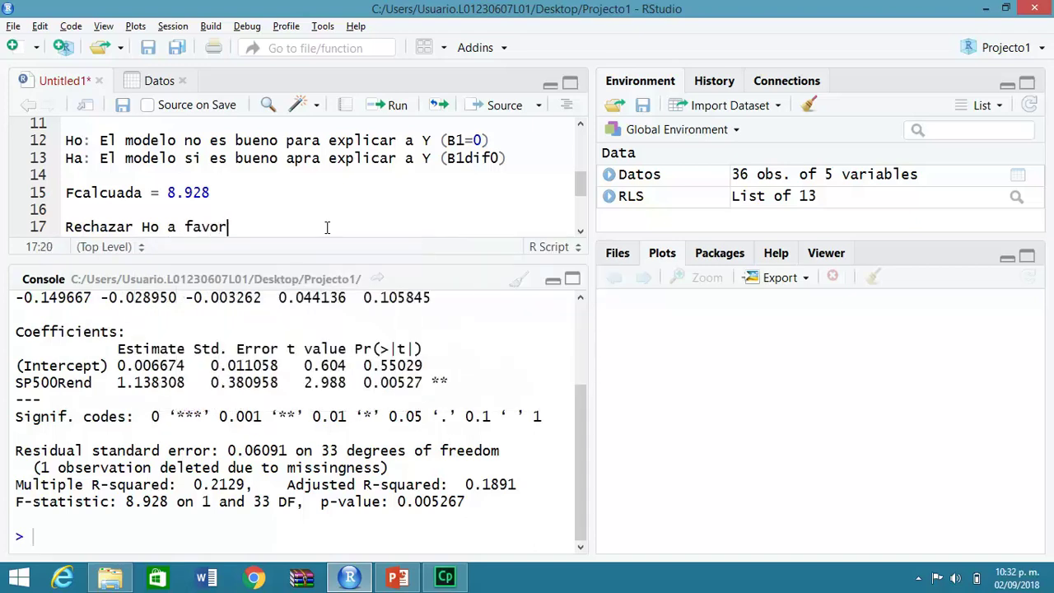
type(" de Ha sigma(")
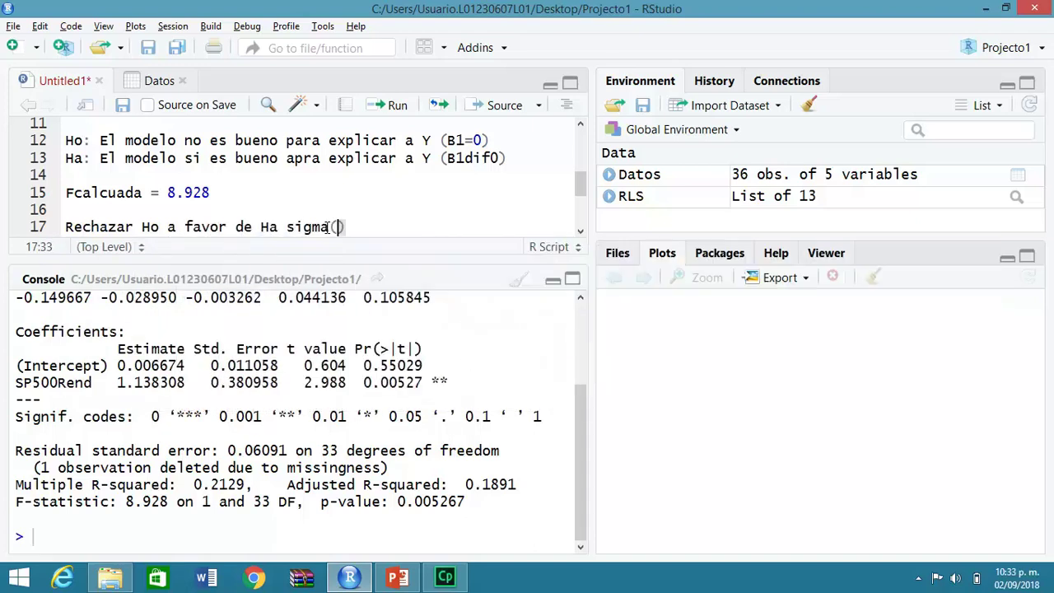
Write the rejection condition on line 18 of the script: "Fcalc >= Fa=0.05,v1=1, v2 = 34".
key("Return")
type("Fcalc")
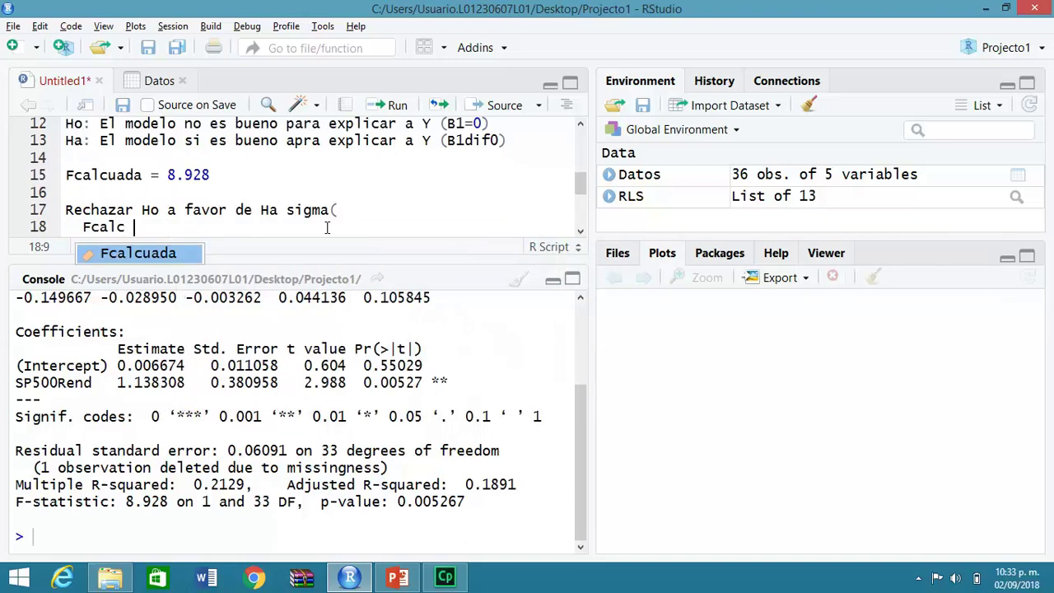
type(" >= F")
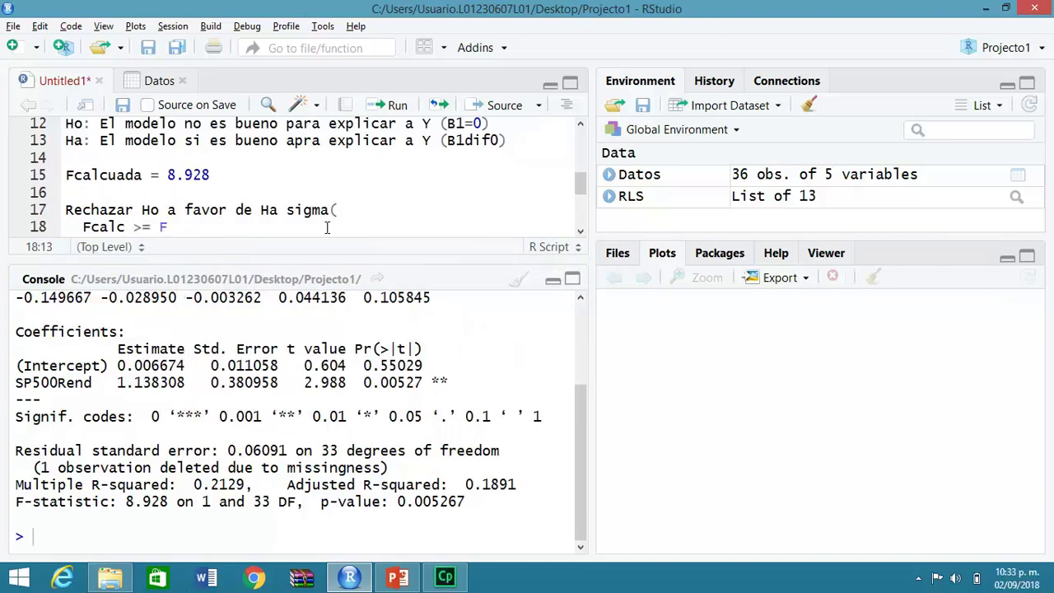
type("a=0.05,v1")
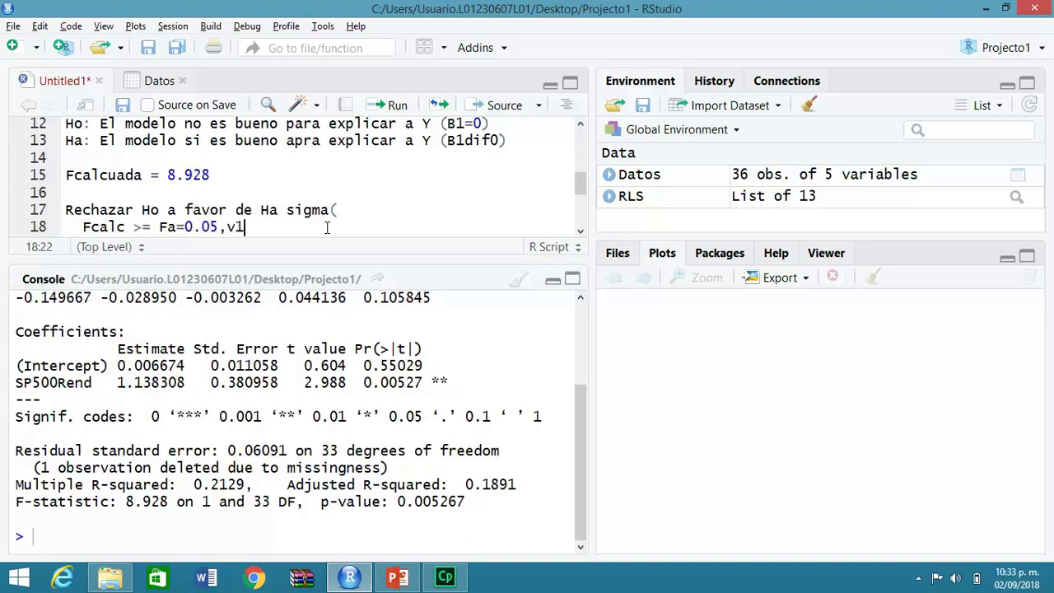
type("=1, v2 = n-2")
left_click_drag(320, 226, 348, 227)
type("34")
Check the F statistic and its degrees of freedom in the console summary, and add two new lines below line 18.
left_click_drag(176, 502, 252, 502)
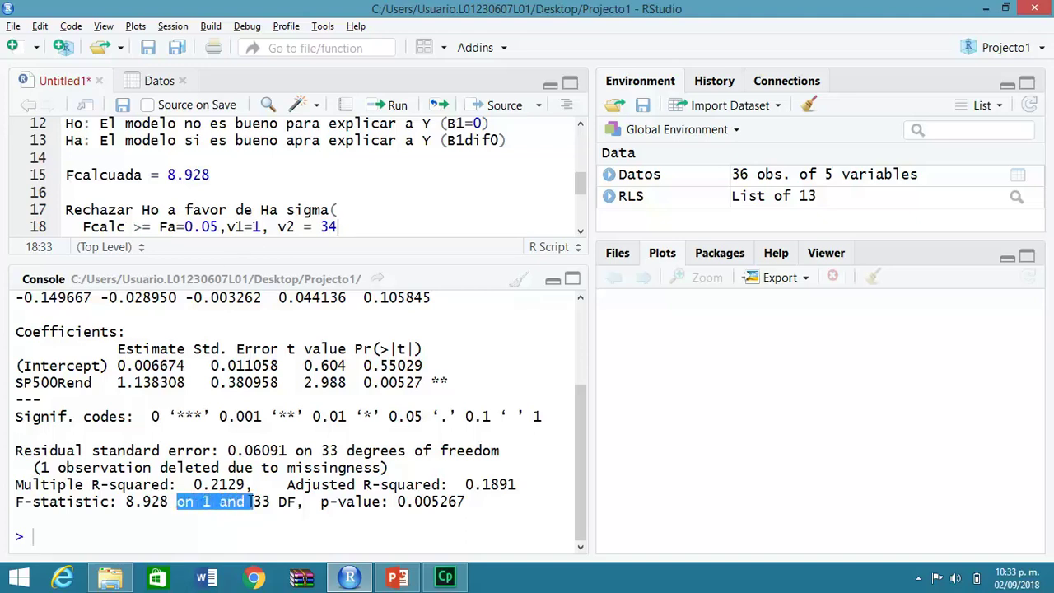
left_click_drag(170, 502, 128, 502)
left_click(165, 502)
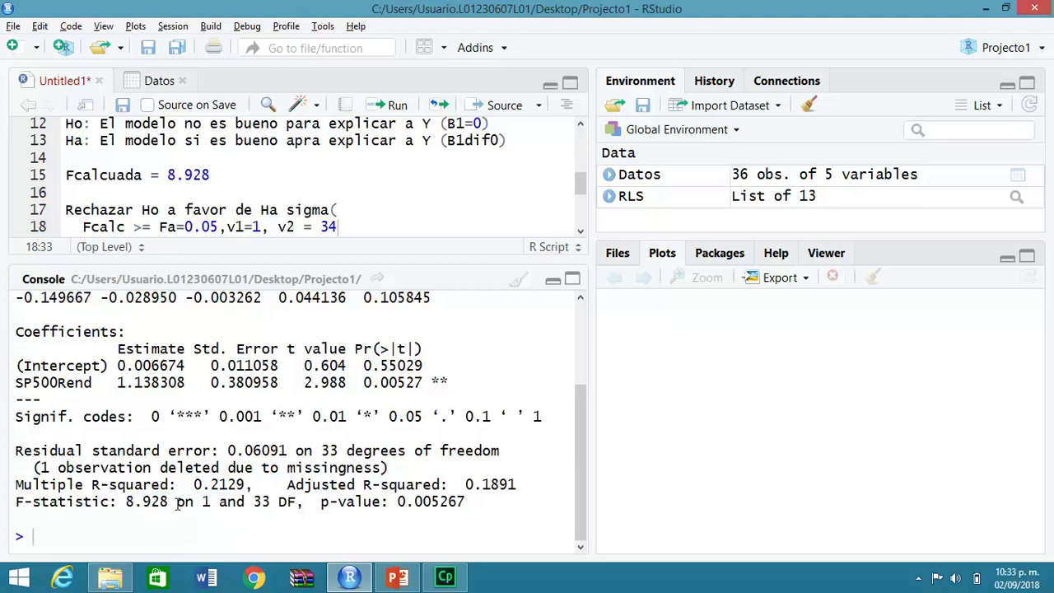
left_click_drag(273, 502, 257, 500)
left_click(355, 215)
left_click(356, 220)
key("Return")
key("Return")
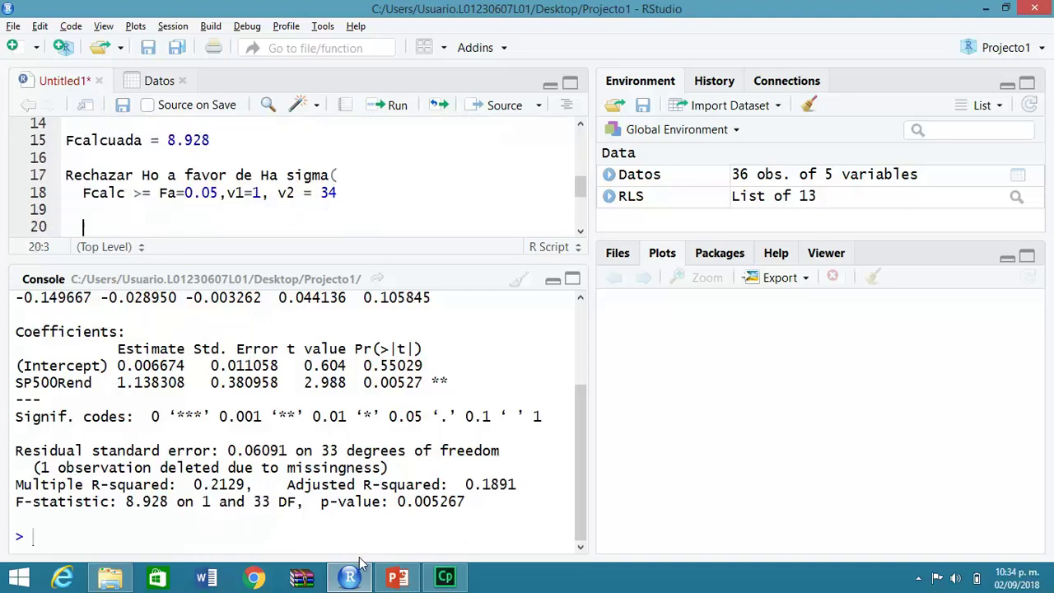
Open the Tablas_de_Probabilidades workbook from the Downloads folder in Excel and display its F sheet.
left_click(119, 576)
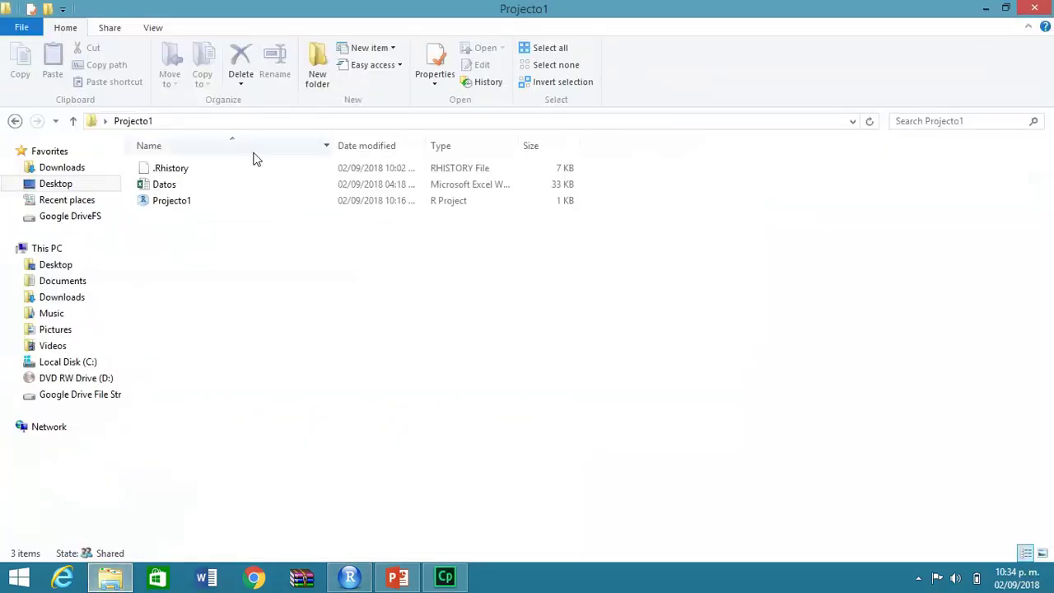
left_click(62, 168)
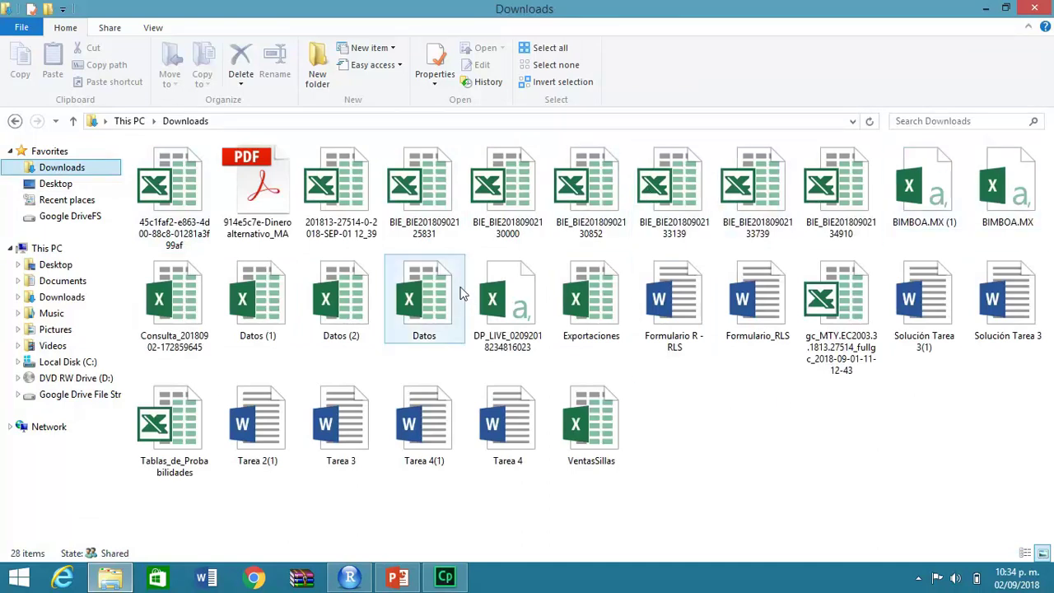
double_click(153, 416)
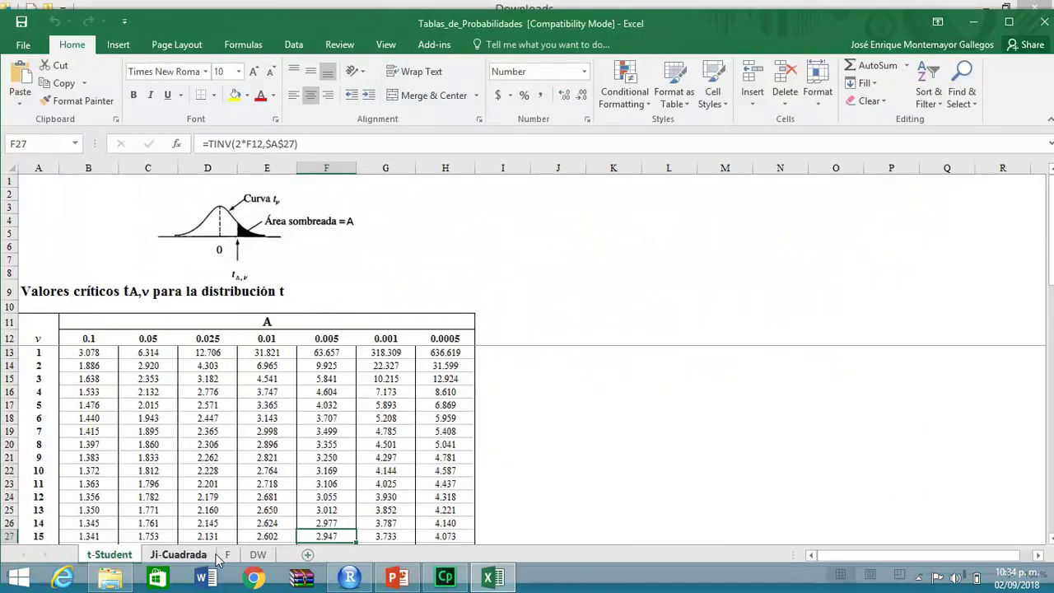
left_click(223, 556)
Compare the RStudio script's condition with the Excel F table for A = 0.05, examining the column for 1 numerator degree of freedom.
key("alt+Tab")
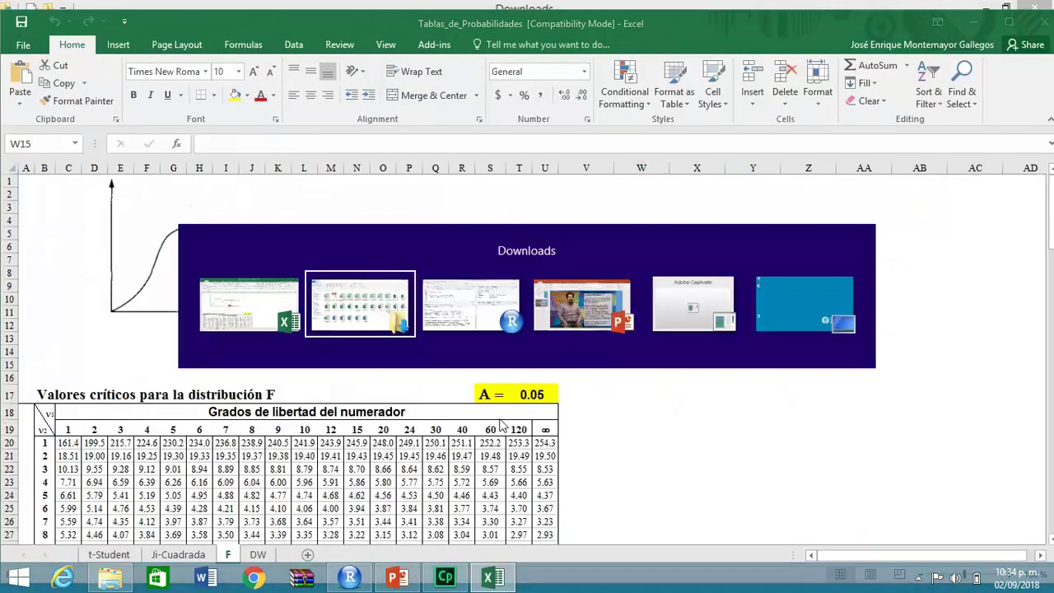
key("alt+Tab")
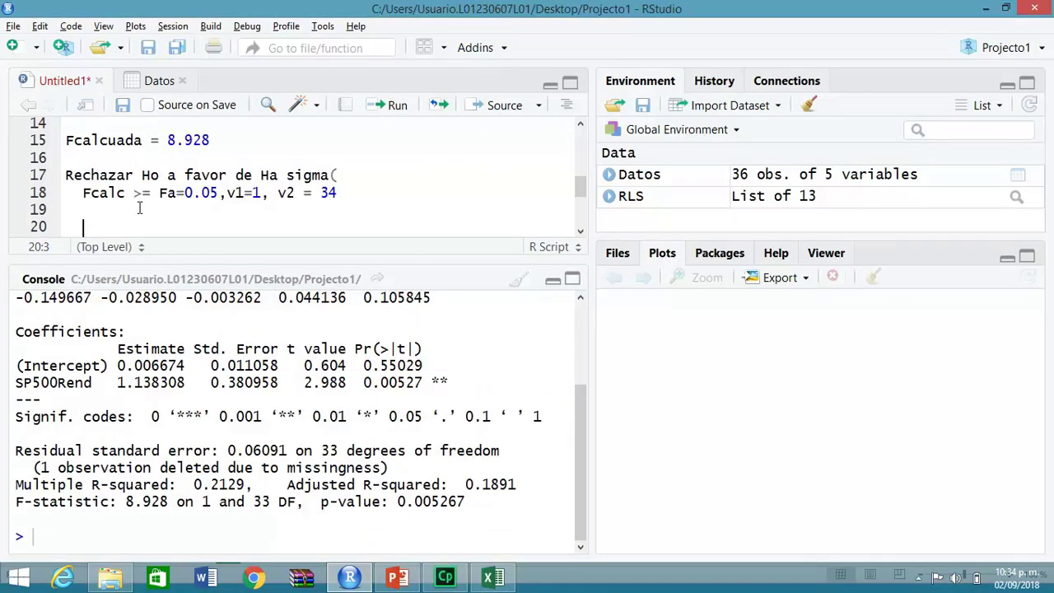
left_click_drag(159, 193, 218, 192)
key("alt+Tab")
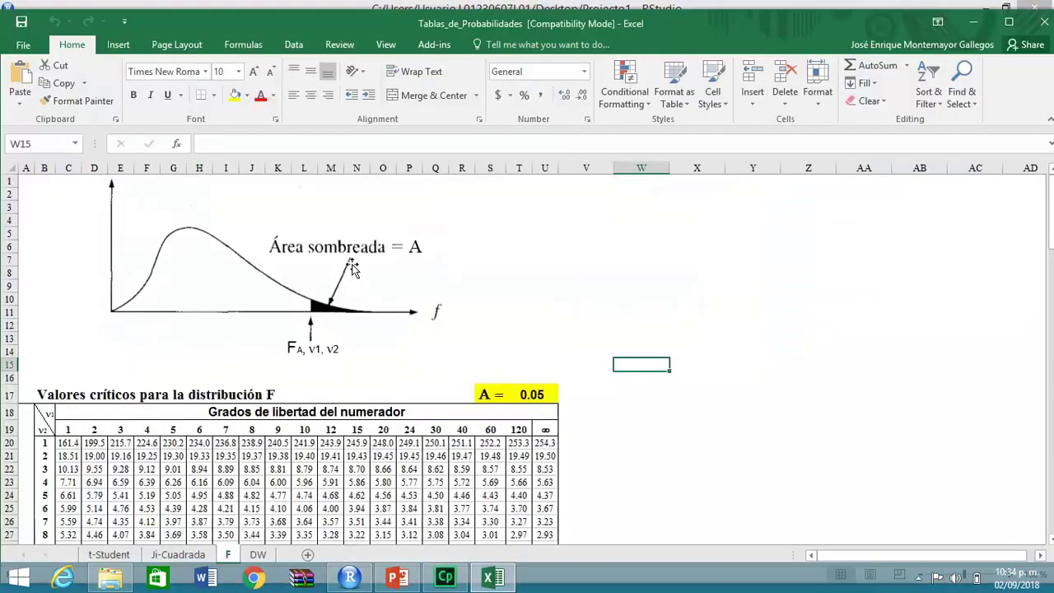
key("alt+Tab")
key("alt+Tab")
left_click_drag(69, 429, 68, 499)
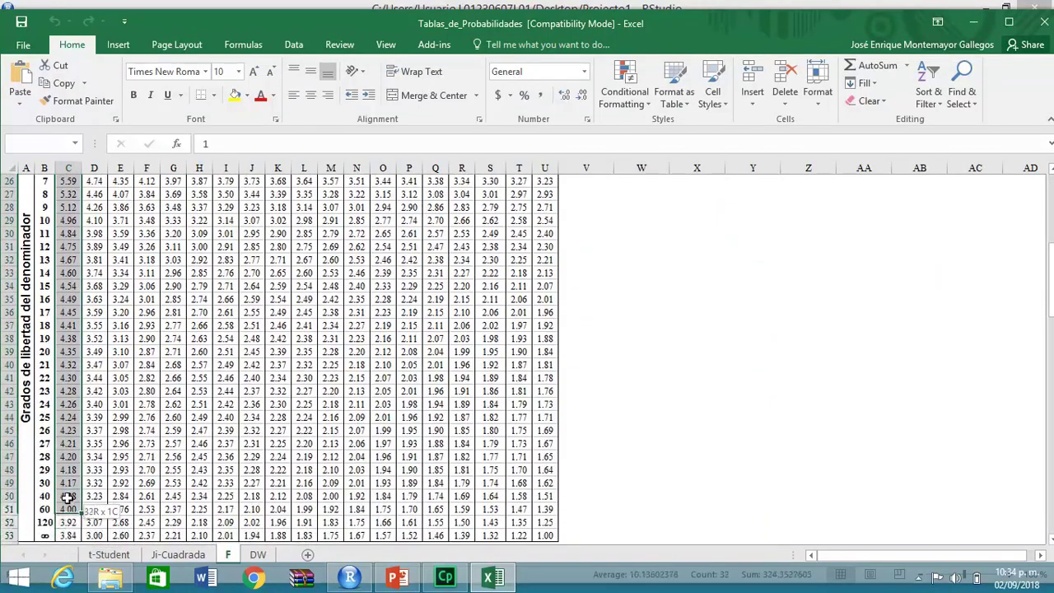
key("alt+Tab")
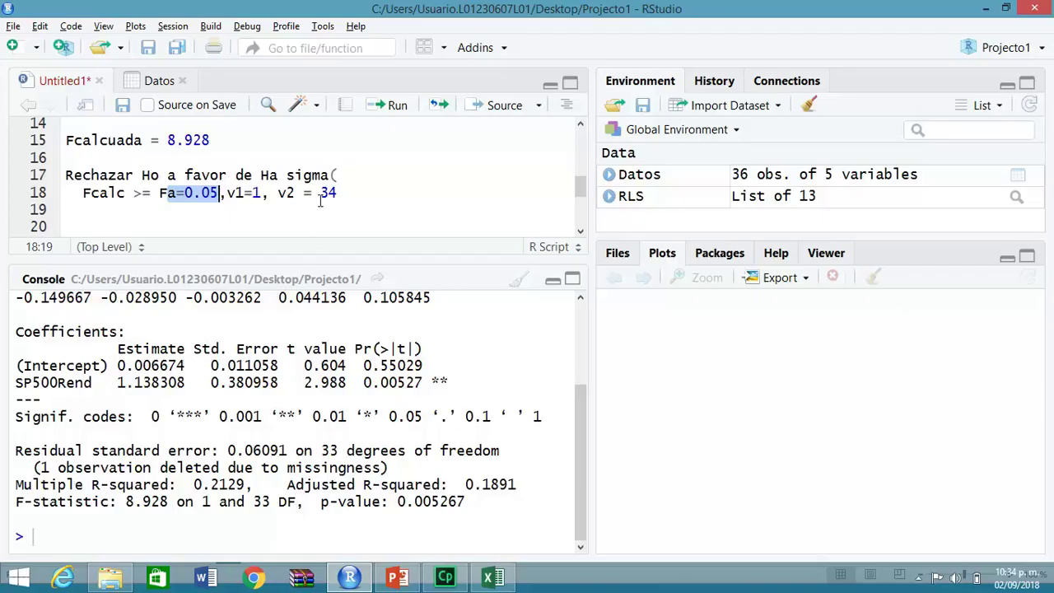
key("alt+Tab")
Set the denominator degrees of freedom in cell B49 to 34 and select the critical value beside it in C49.
left_click(42, 482)
type("24")
key("Return")
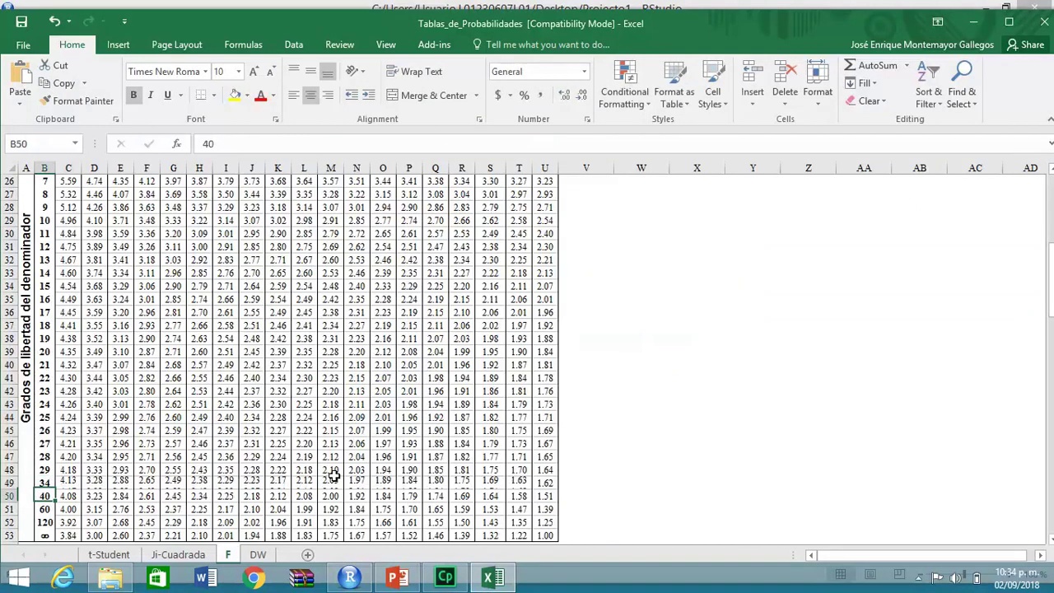
key("Up")
key("Right")
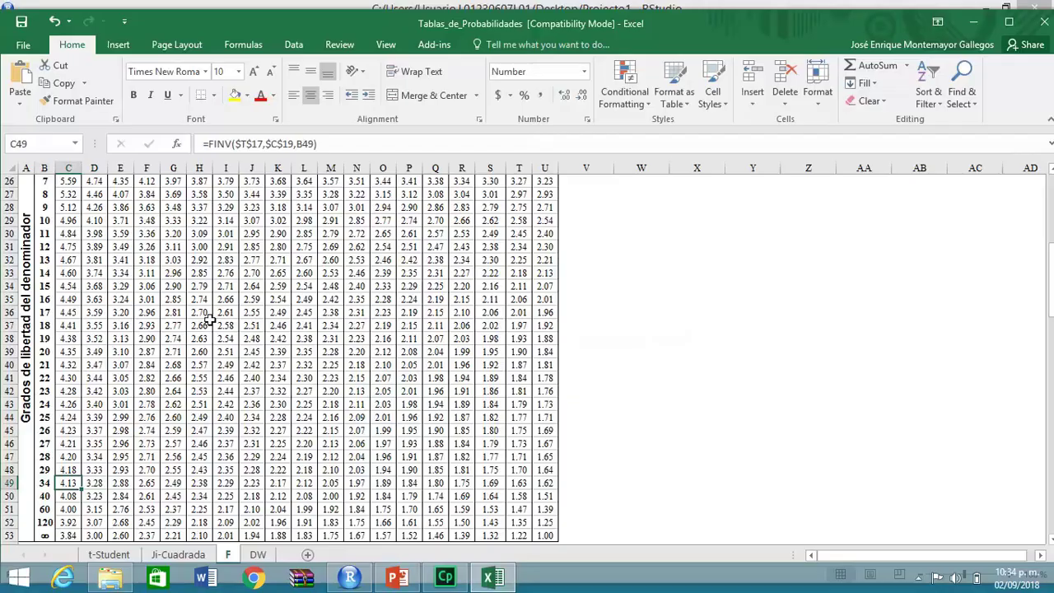
Switch back to RStudio and write the comparison "Fcalc> 4.13" on line 20, followed by a blank line.
key("alt+Tab")
left_click(342, 215)
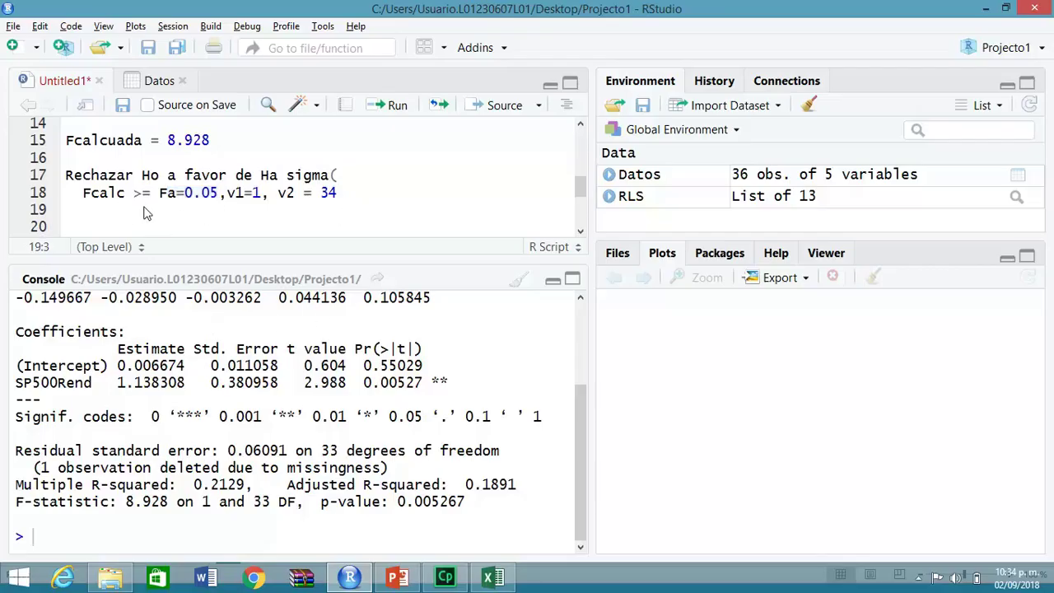
left_click(344, 193)
left_click_drag(344, 192, 160, 194)
left_click(151, 224)
type("Fcalc> 4.13")
key("Return")
key("Return")
Write the conclusion "Por lotanto rechazamos Ho fa vor de HA." on line 22 and highlight the alternative hypothesis on line 13.
type("Por lotan")
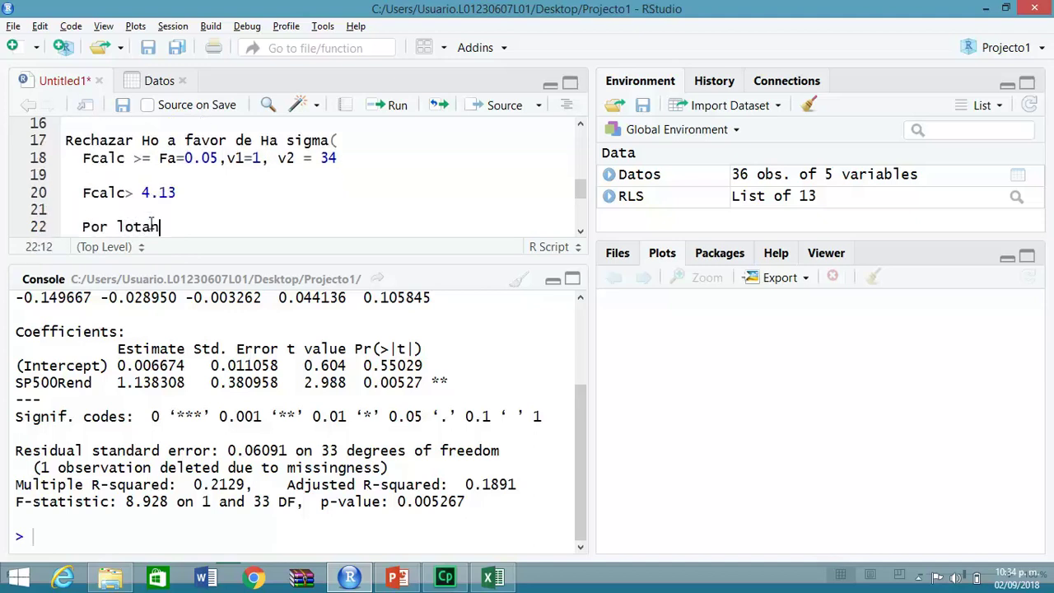
type("to rechaza")
type("mo")
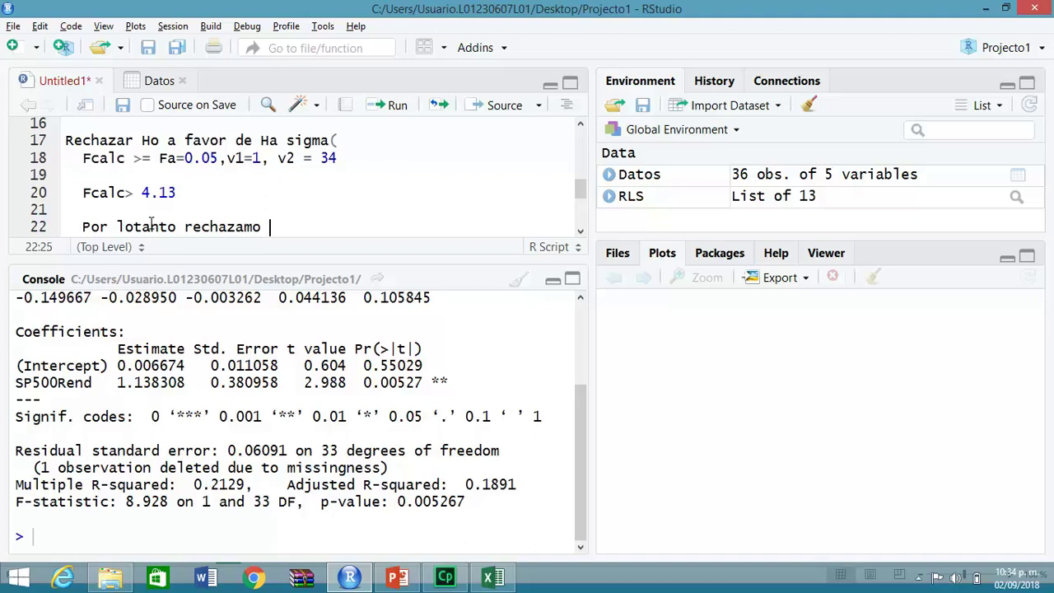
type("s Ho fa vor de HA.")
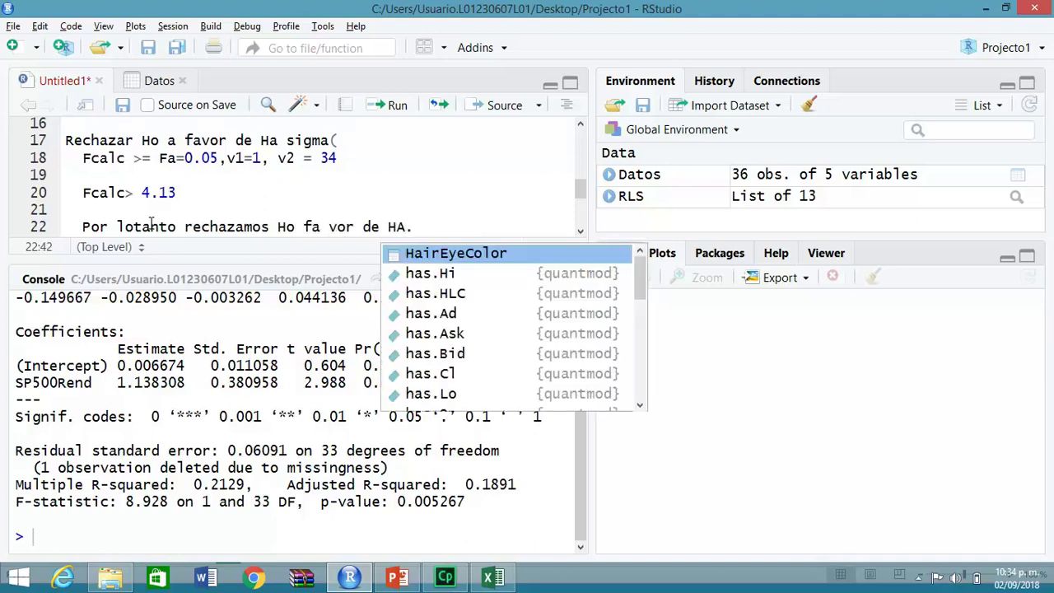
scroll(150, 223, "up", 2)
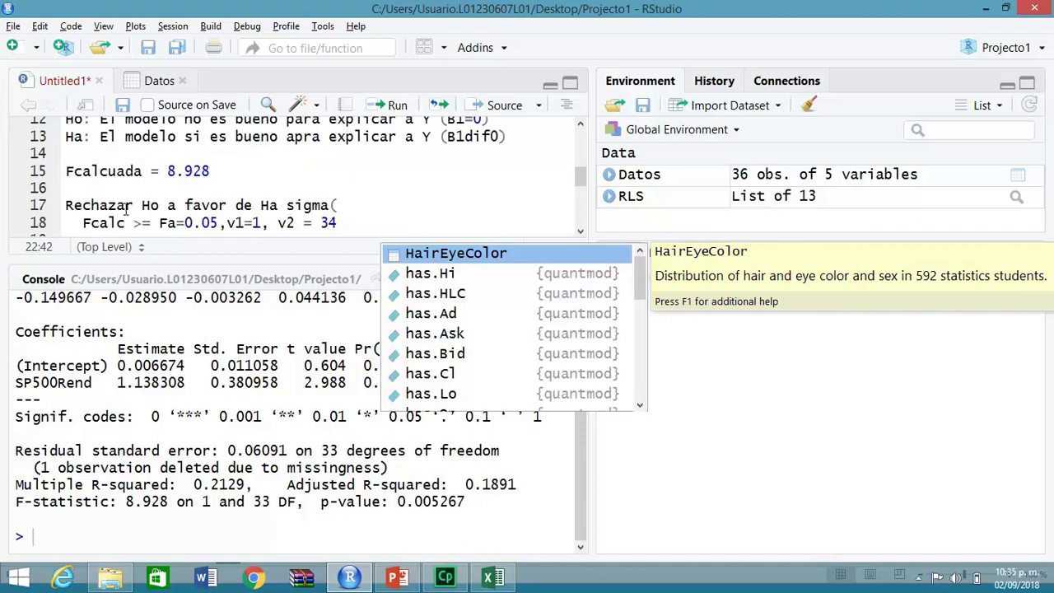
left_click_drag(518, 144, 70, 144)
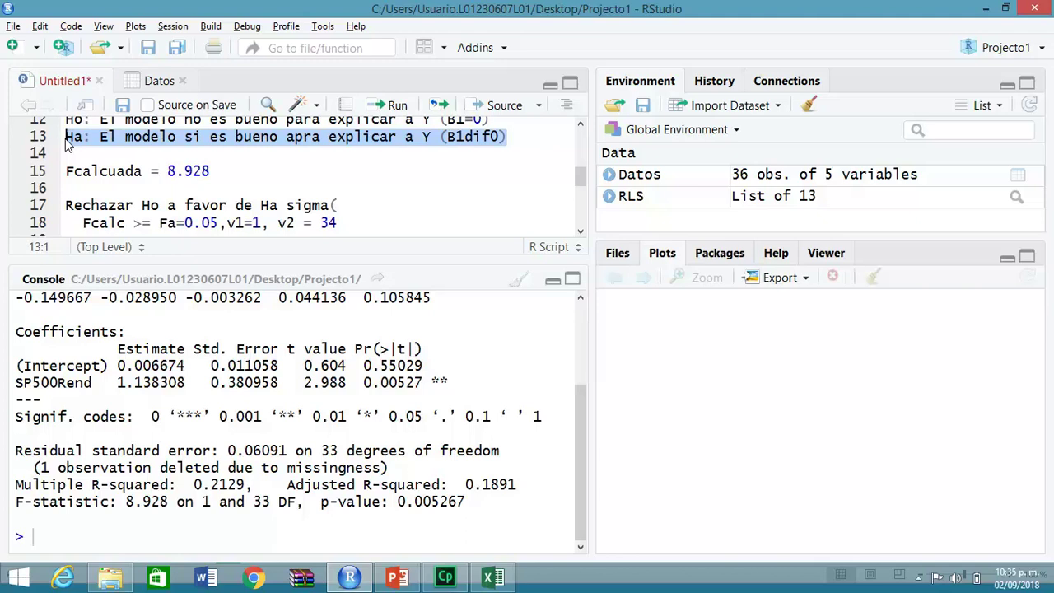
Close the parenthesis at the end of line 22 and write the heading "Método del valor" on line 24.
left_click_drag(580, 178, 586, 214)
left_click(67, 161)
left_click(68, 144)
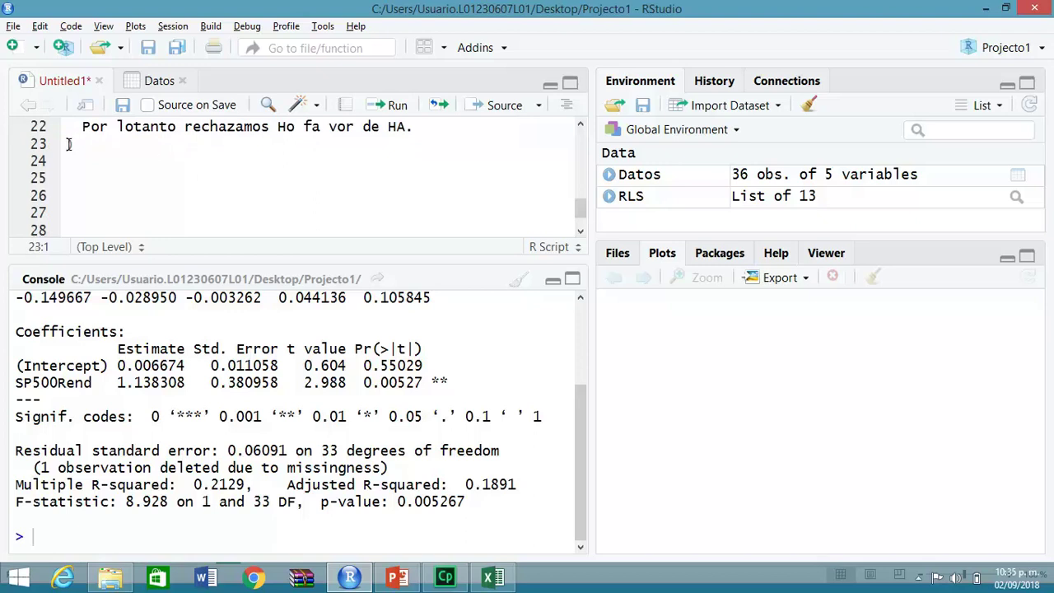
key("Left")
key("Right")
key("Down")
key("Down")
type("Método del valor")
key("Return")
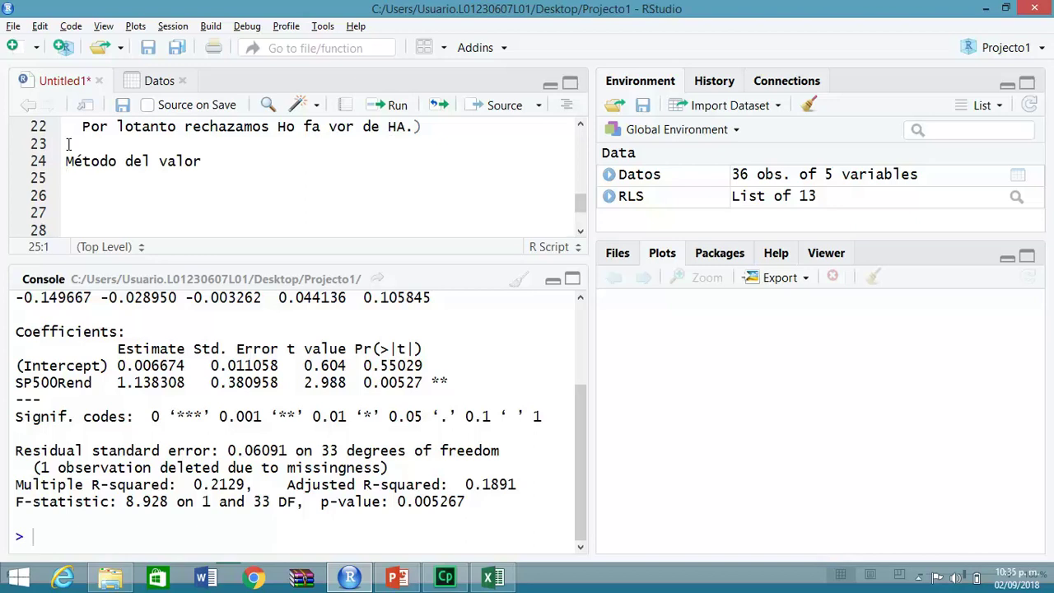
Write the p-value decision rule on line 25: "Si alfa >= valor P ser rechaza Ho a favor de reChart(".
type("Si alfa =")
key("BackSpace")
type(">= valor P ser rechq")
key("BackSpace")
type("aza Ho a favor de H")
key("Return")
key("Return")
key("BackSpace")
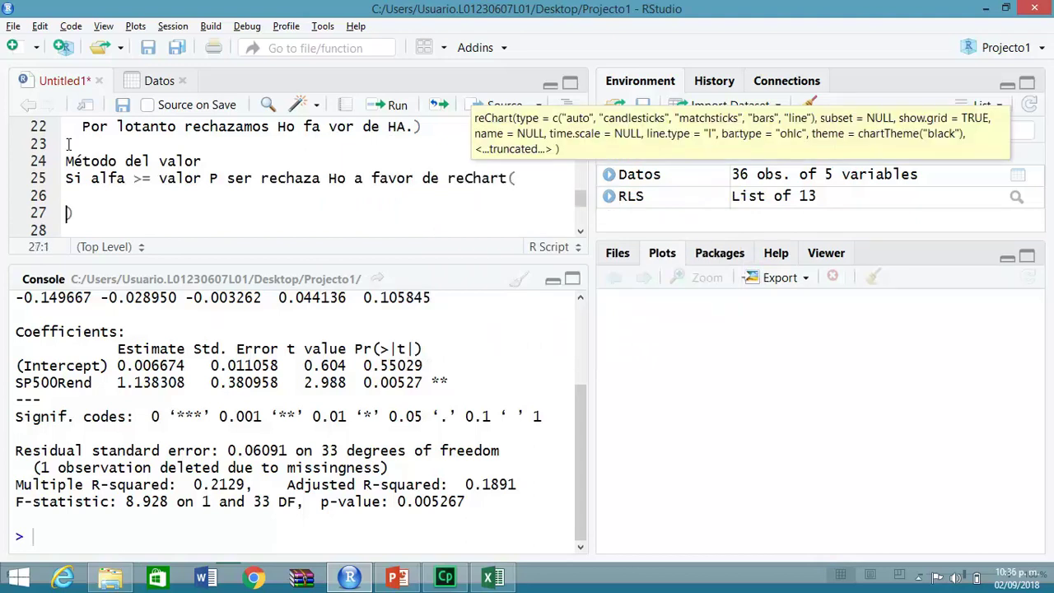
Remove the stray parentheses after "reChart" and leave a blank line below the rule.
key("Escape")
key("Down")
key("Delete")
key("Up")
key("BackSpace")
key("BackSpace")
key("Return")
key("Return")
type("'")
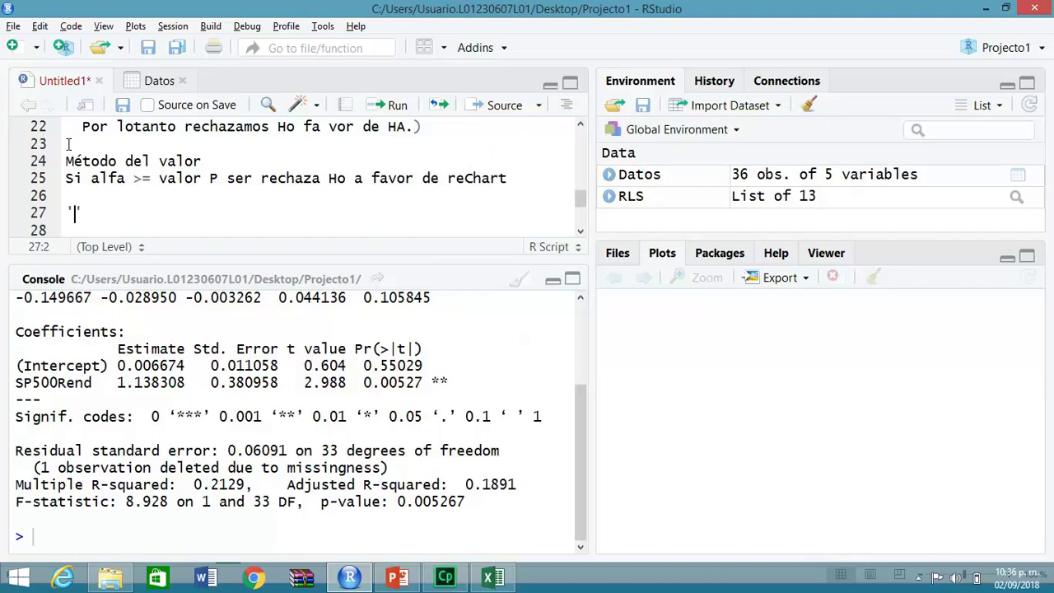
key("BackSpace")
key("BackSpace")
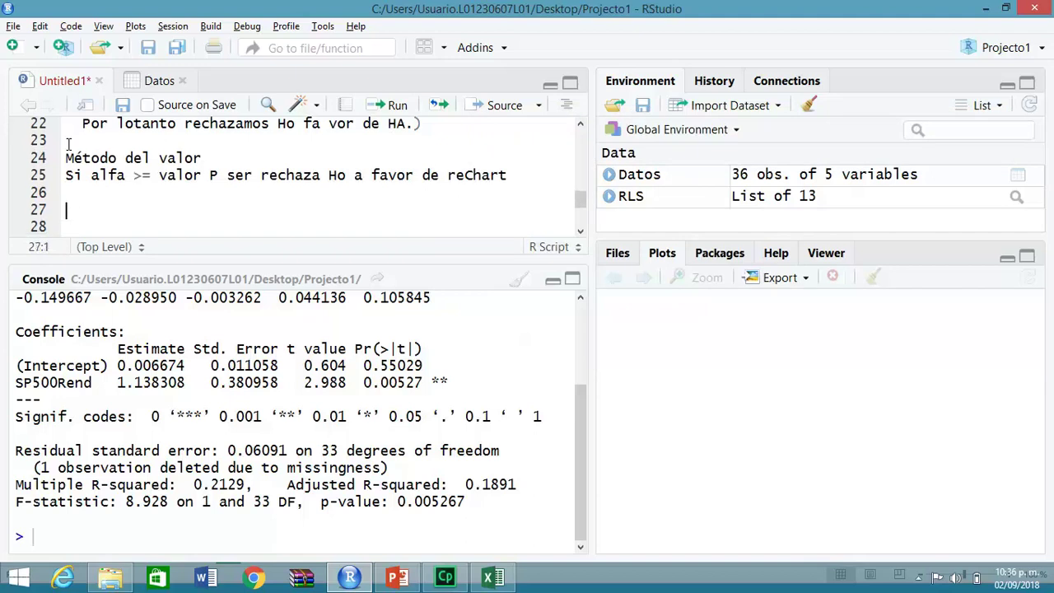
Add the comment "#alfa = 0.05" on line 27.
type("#alfa = 0")
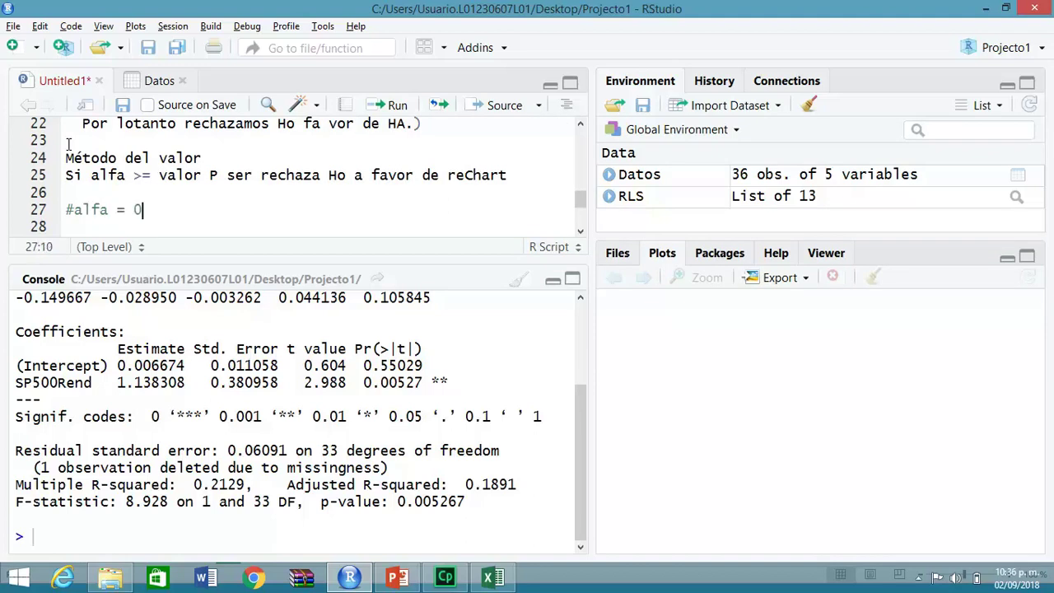
type(".05")
key("Return")
Start the p-value note on line 28 as a comment reading "#Valor P".
type("Valor P")
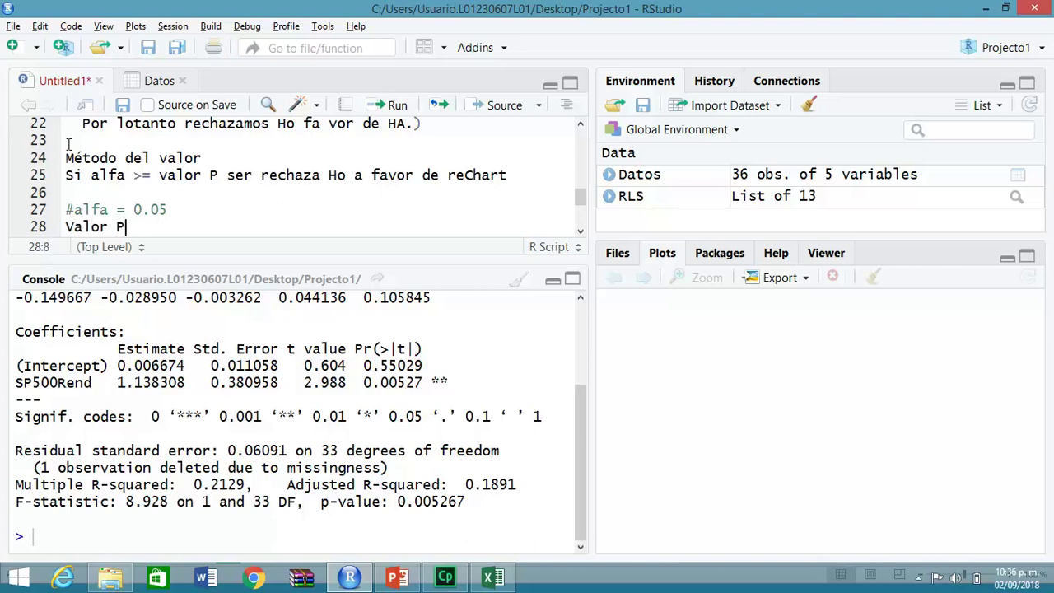
key("BackSpace")
key("BackSpace")
key("BackSpace")
key("BackSpace")
key("BackSpace")
key("BackSpace")
key("BackSpace")
key("BackSpace")
type("#Valor P")
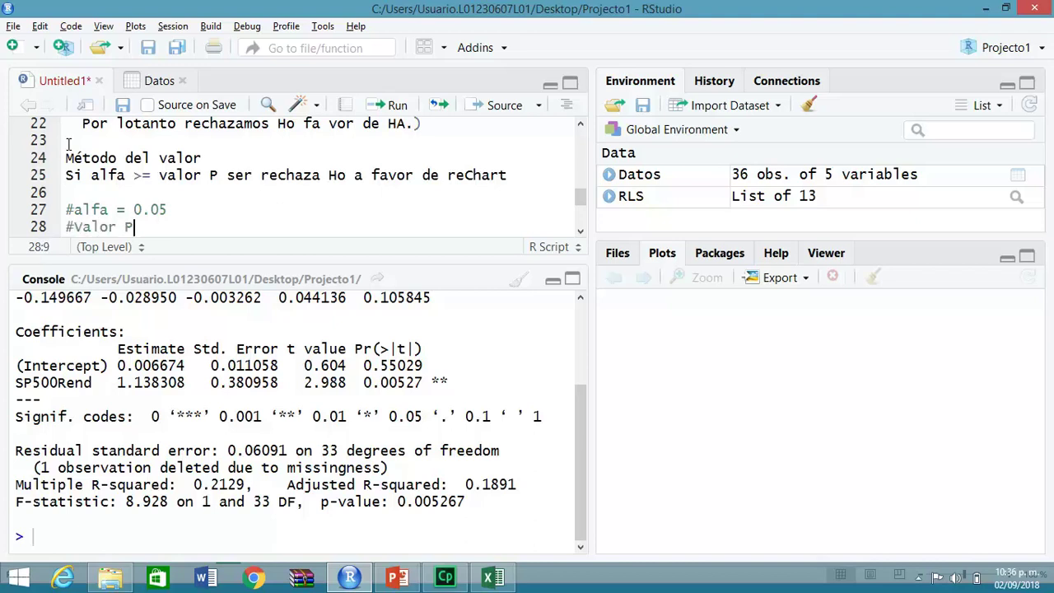
Complete the comment on line 28 with the summary's p-value, 0.005267, and start a new line below it.
left_click_drag(380, 504, 321, 504)
left_click_drag(467, 502, 398, 503)
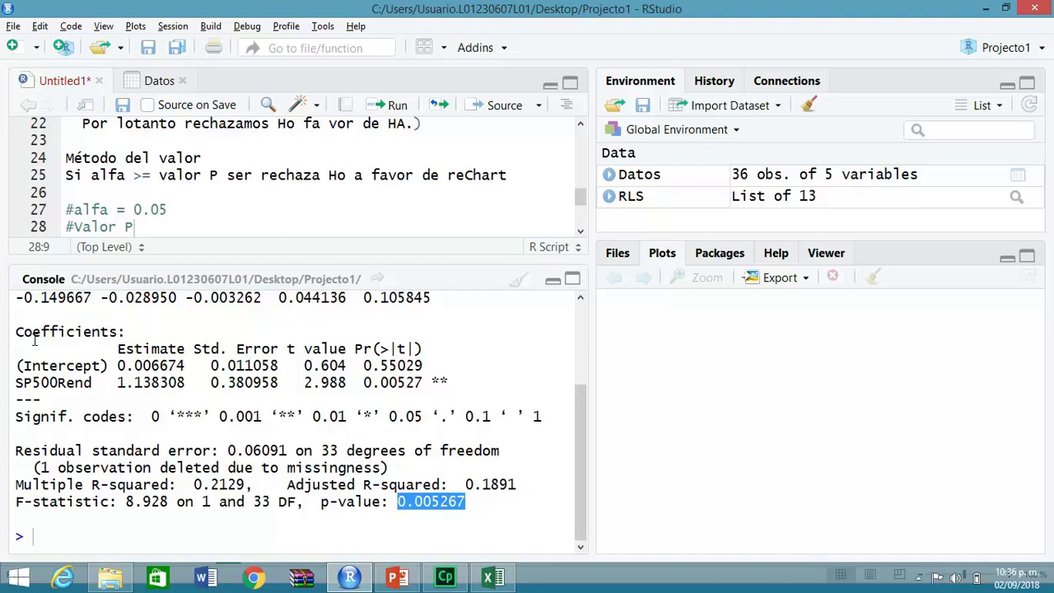
type("=")
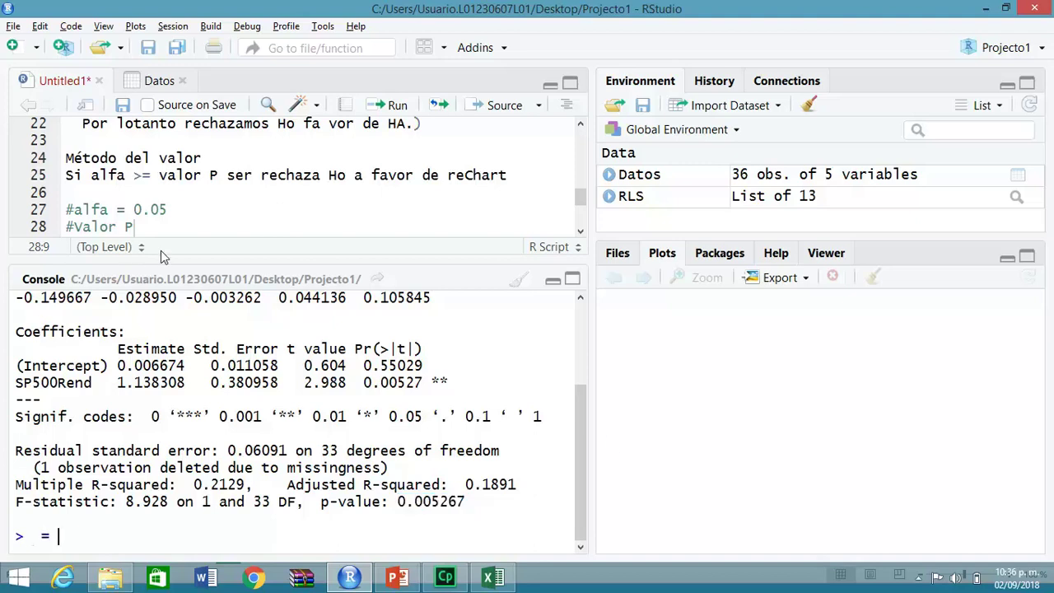
left_click(166, 225)
type("0.005267")
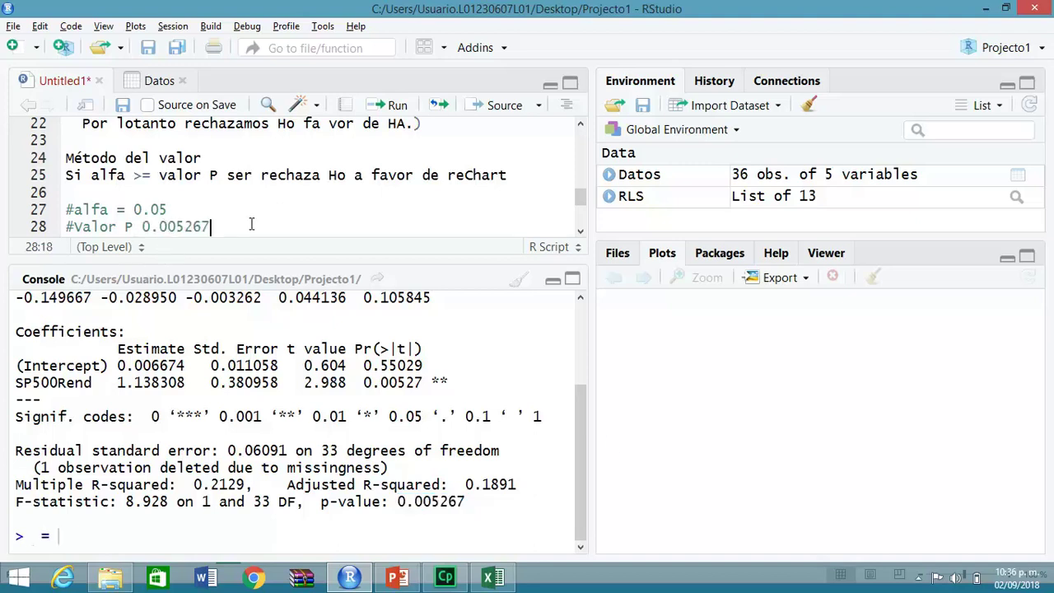
key("Return")
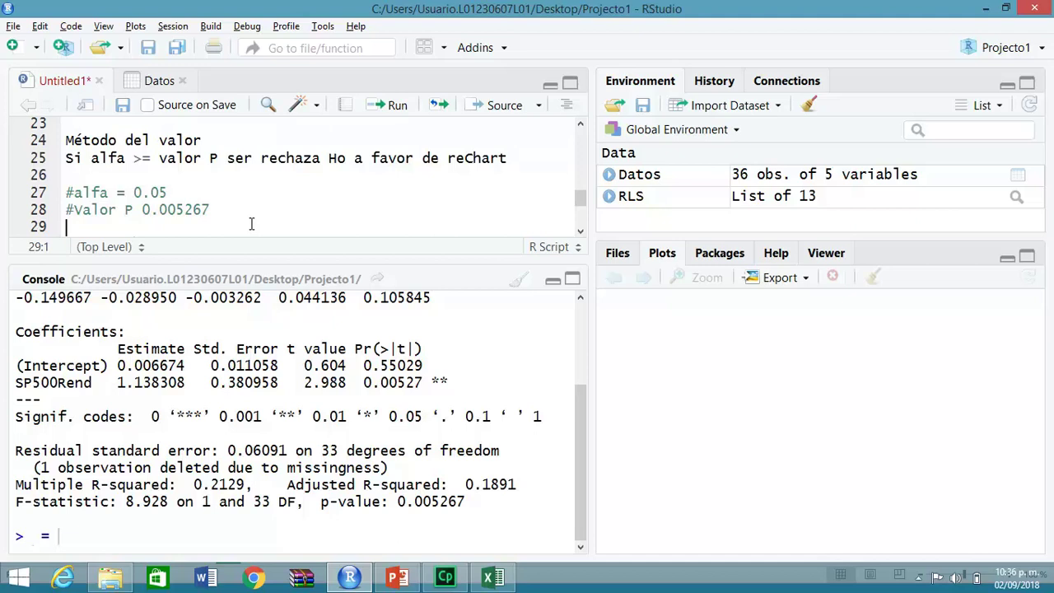
Replace "reChart" with "Ha" in the rule on line 25 and write the conclusion "Se rechaza Ho a favor de Ha" on line 30.
left_click_drag(509, 158, 450, 159)
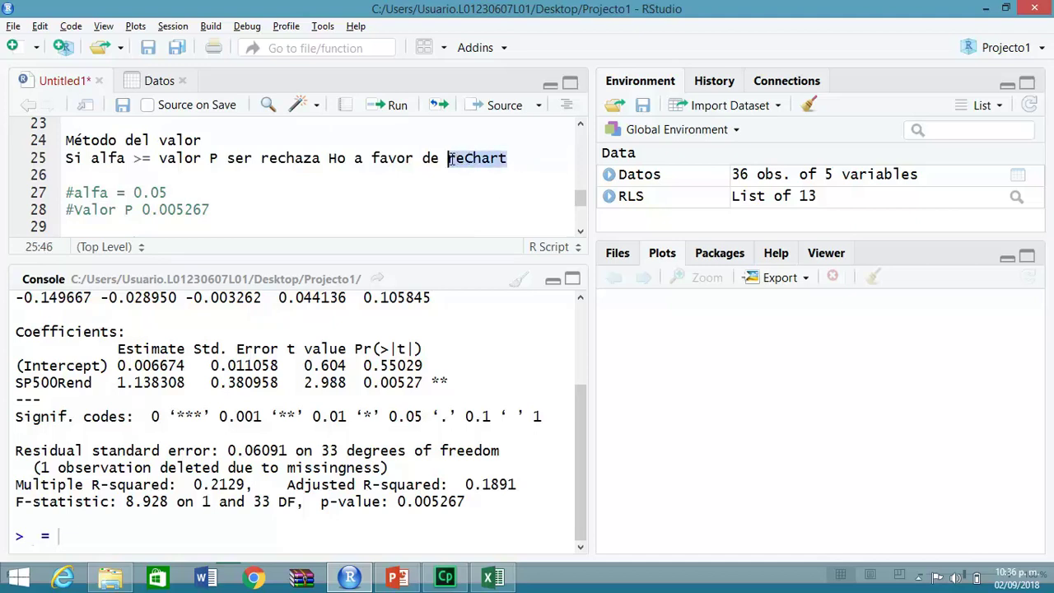
type("Ha")
left_click(134, 228)
key("Return")
type("Se rechaza Ho a favor de Ha.")
key("BackSpace")
left_click(125, 194)
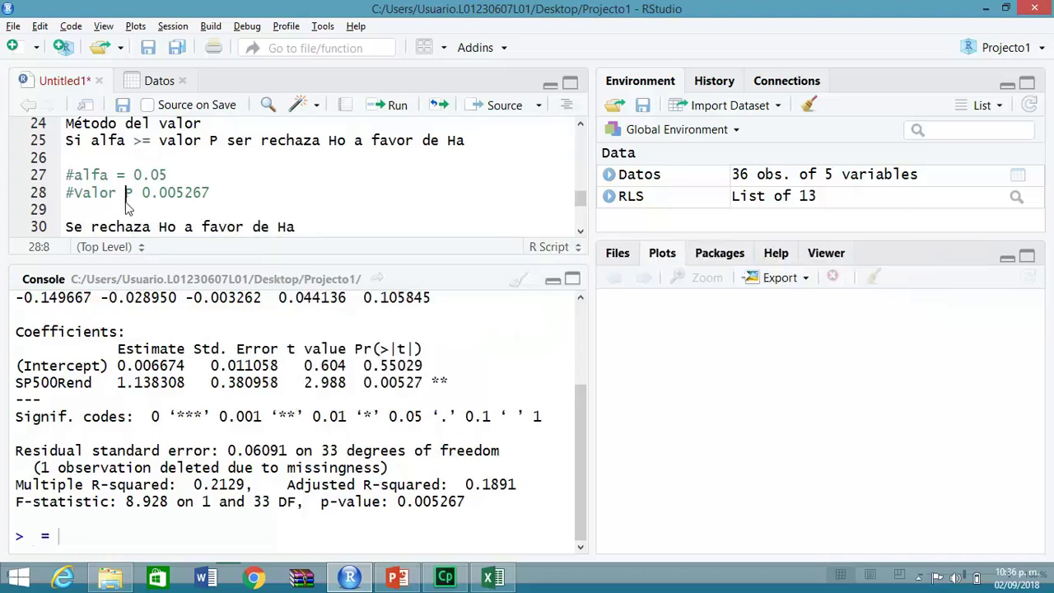
Add blank lines below the conclusion, enter anova(RLS) on line 32 and run that line.
left_click(320, 223)
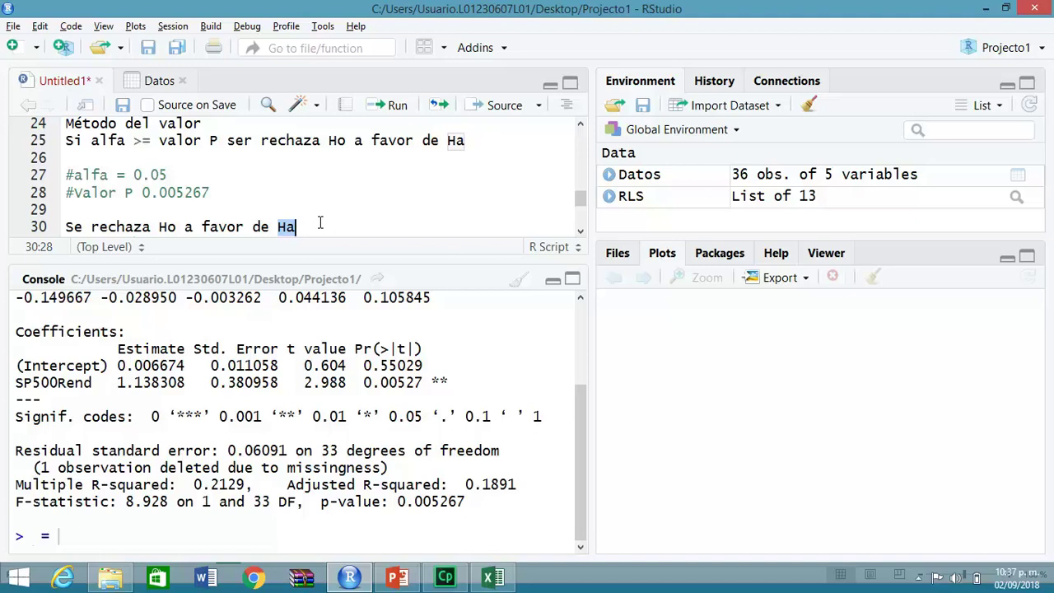
key("Return")
key("Return")
key("Return")
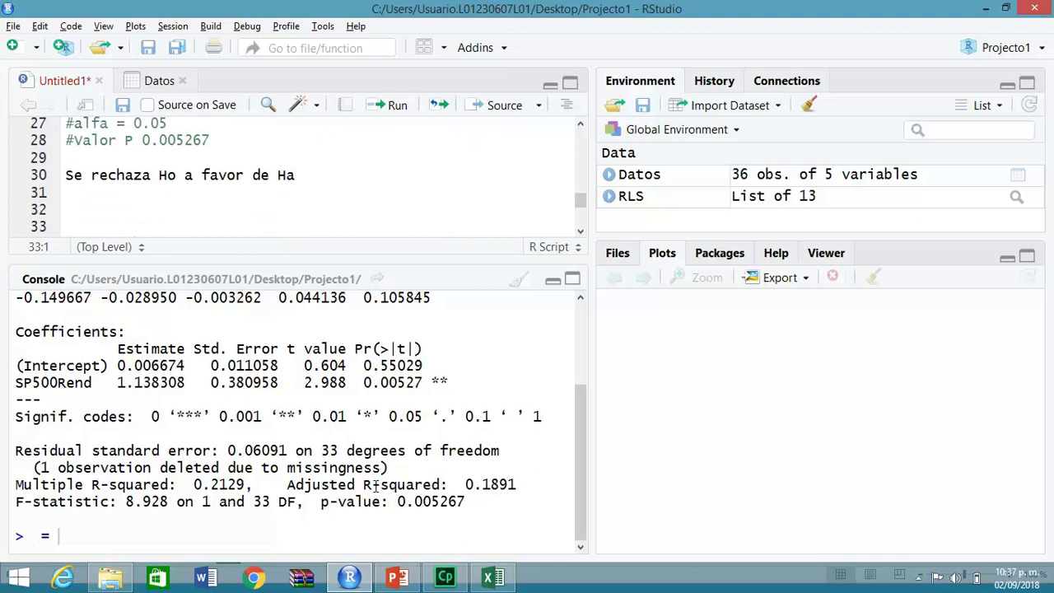
left_click_drag(466, 502, 15, 453)
left_click(139, 218)
type("anova")
type("(")
type("RLS")
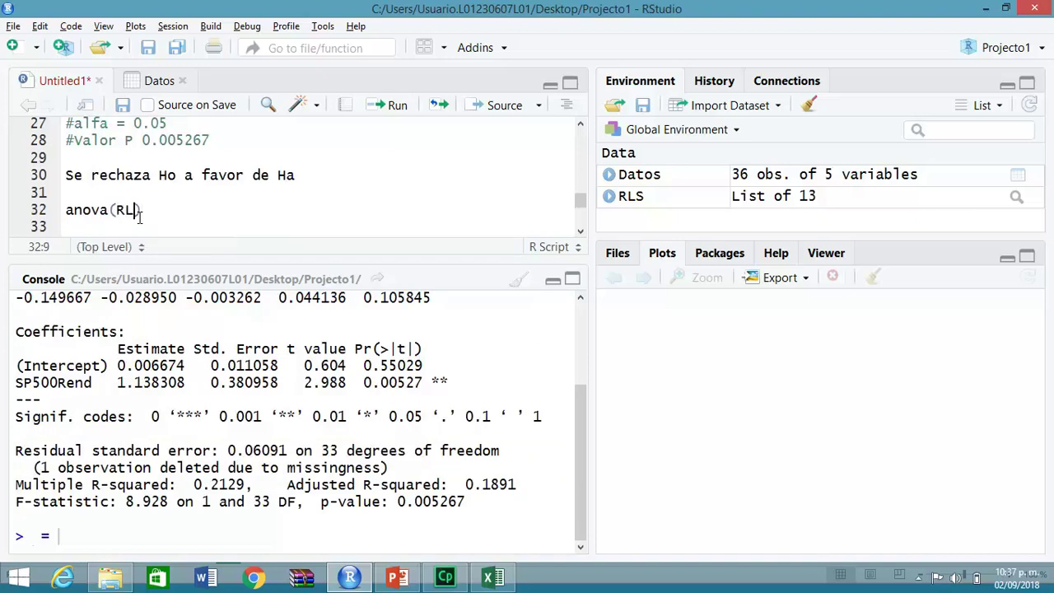
left_click_drag(150, 210, 66, 210)
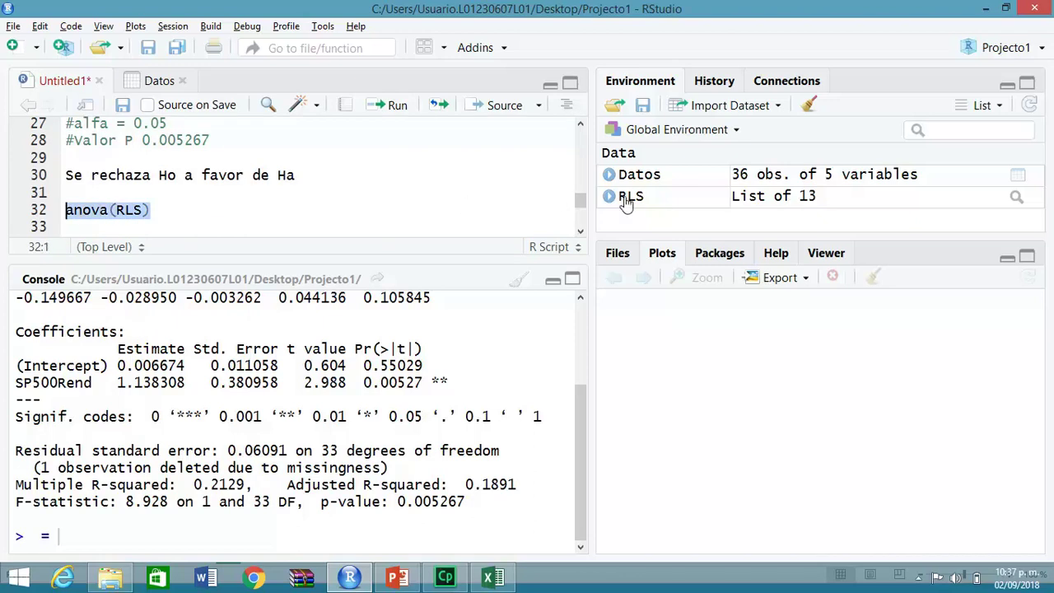
left_click(372, 109)
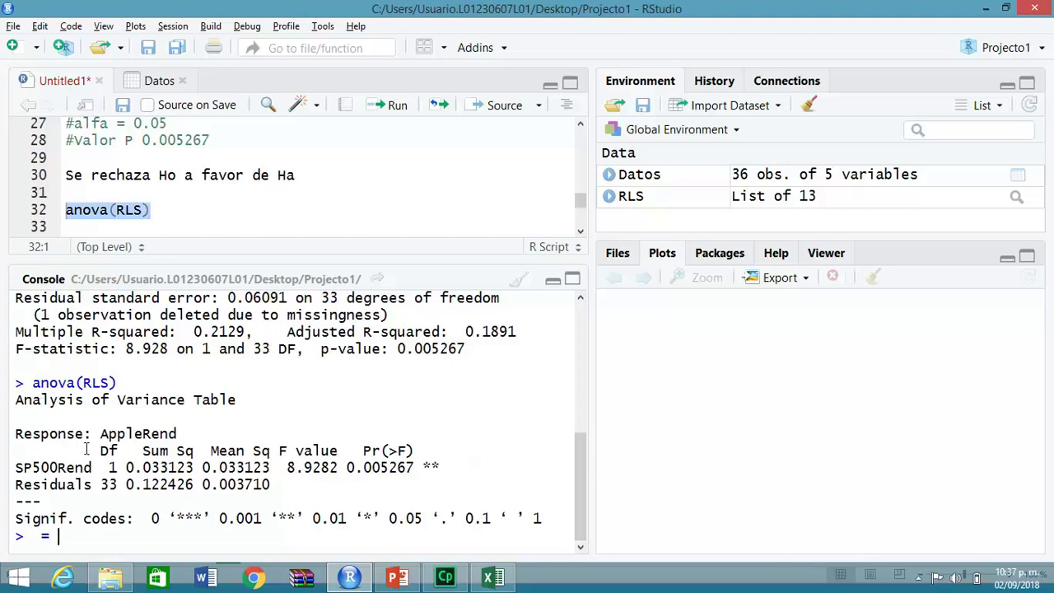
Examine the variance table's sums of squares, degrees of freedom, mean squares, F value and p-value in the console.
left_click_drag(140, 452, 194, 454)
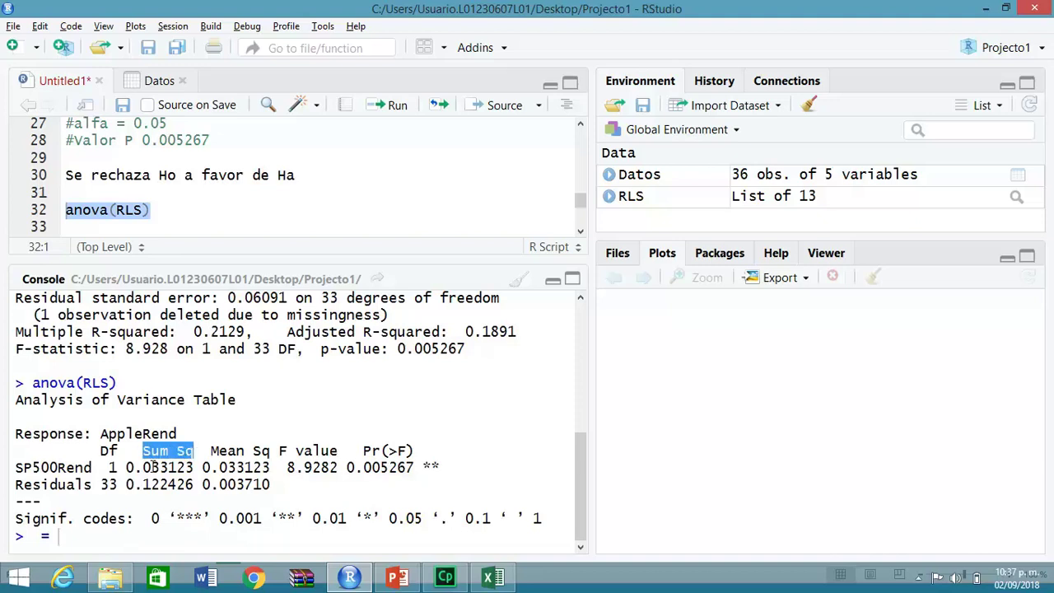
left_click_drag(126, 466, 102, 484)
left_click_drag(280, 467, 129, 467)
left_click(115, 467)
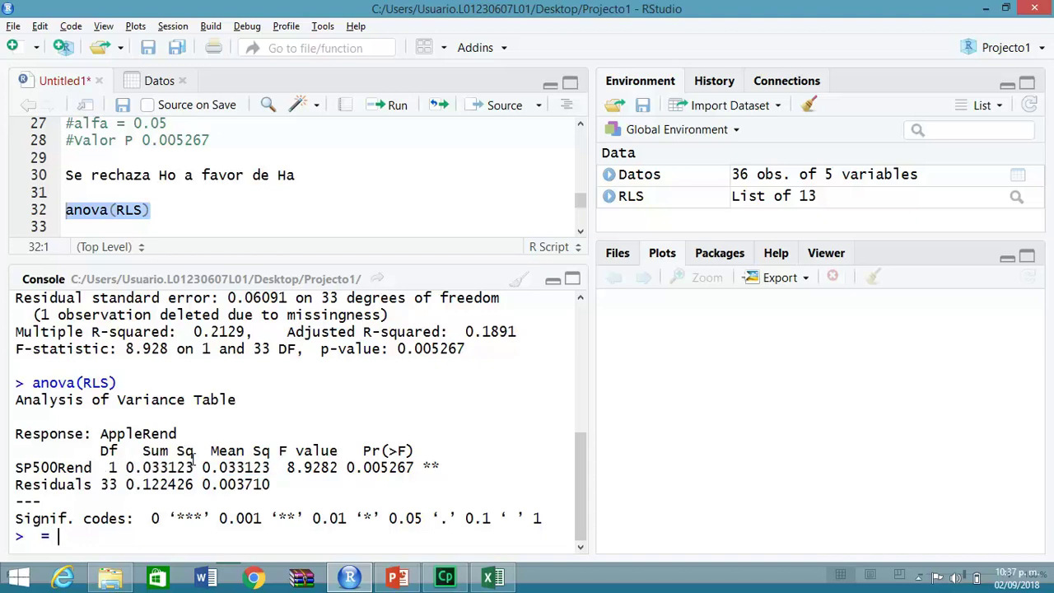
left_click_drag(280, 468, 340, 467)
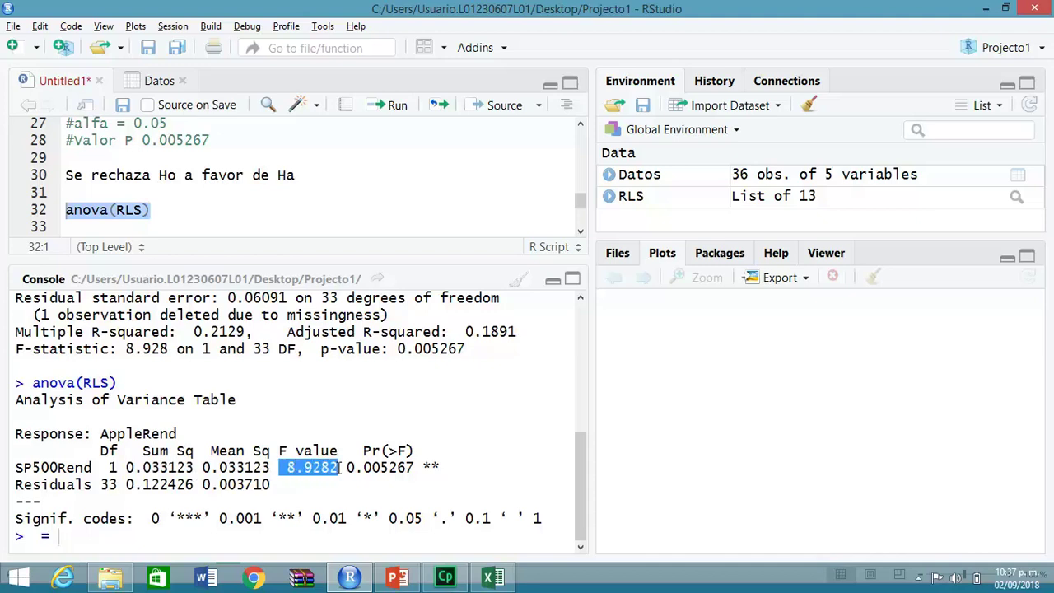
left_click_drag(270, 467, 207, 467)
left_click_drag(282, 484, 210, 486)
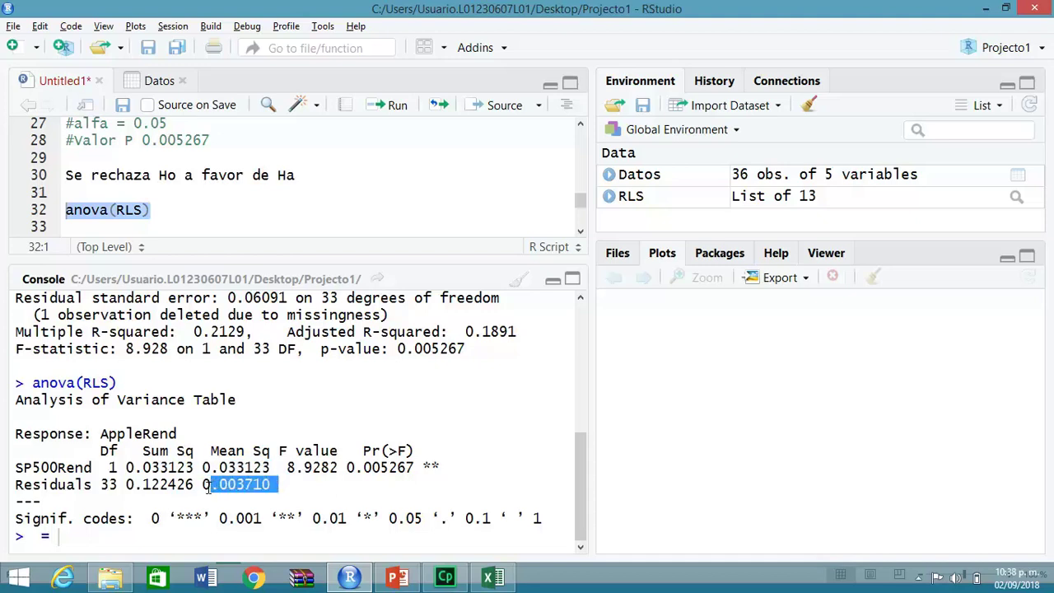
left_click_drag(441, 467, 356, 468)
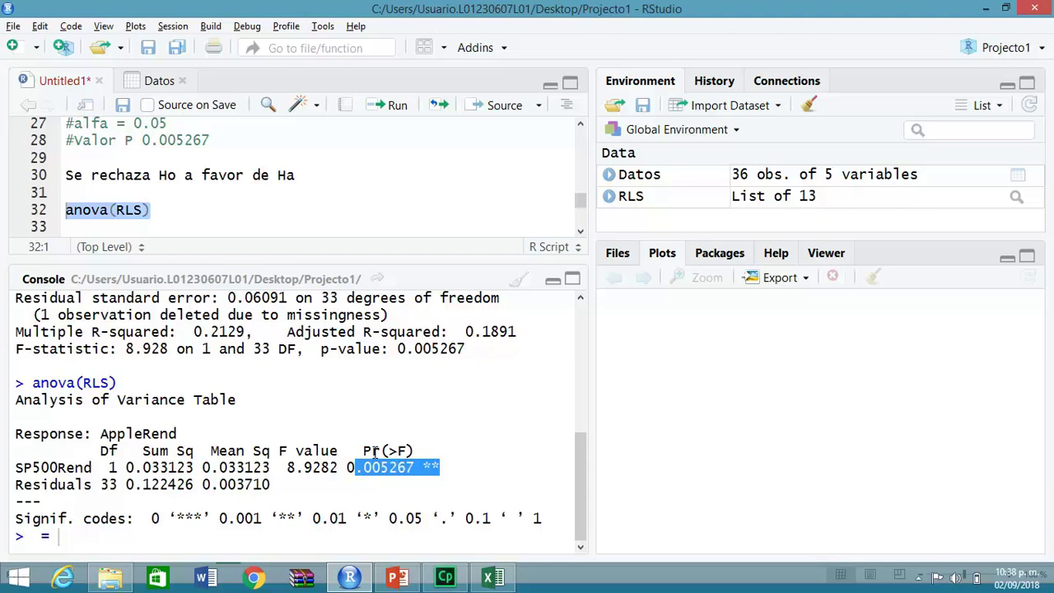